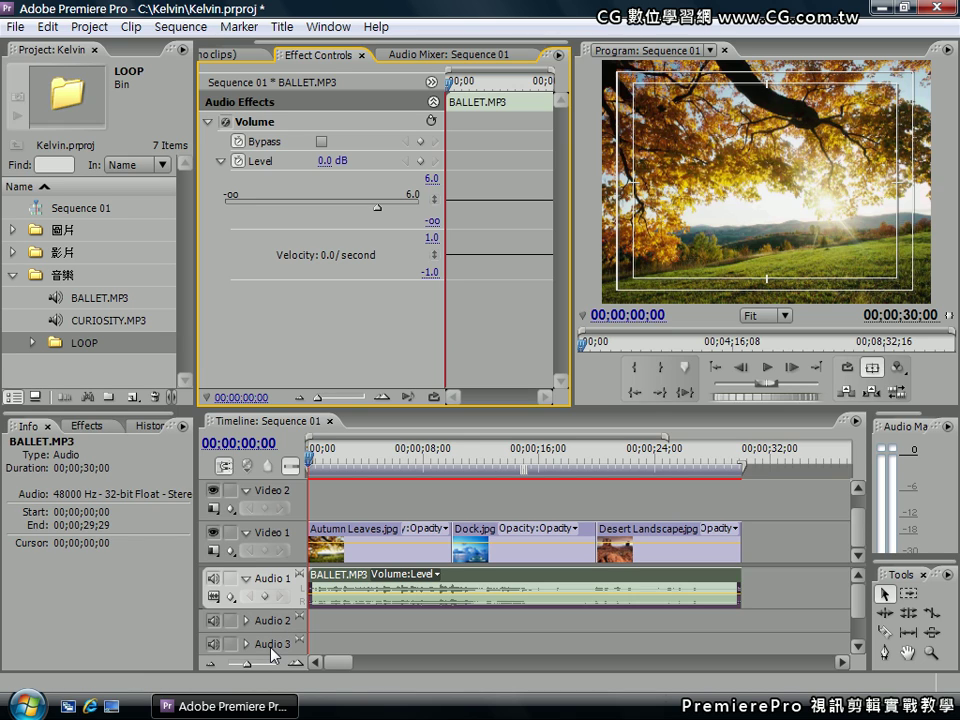
# Target the empty Audio 3 track in Sequence 01's timeline.
pyautogui.click(272, 650)
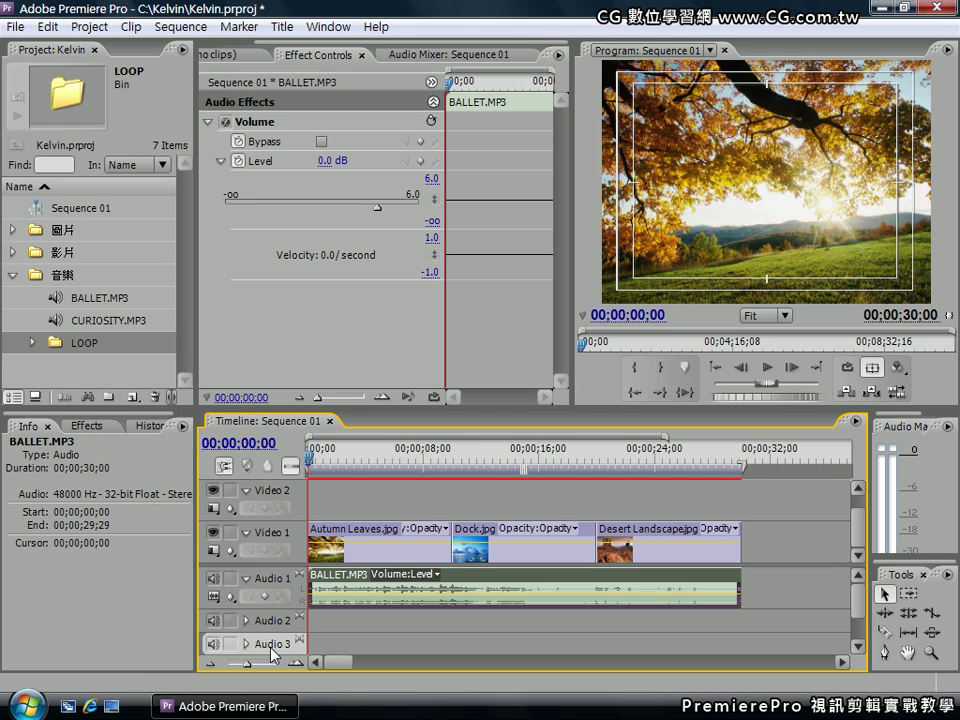
# Delete Audio 3 by deleting audio tracks with the Target Track option.
pyautogui.rightClick(272, 650)
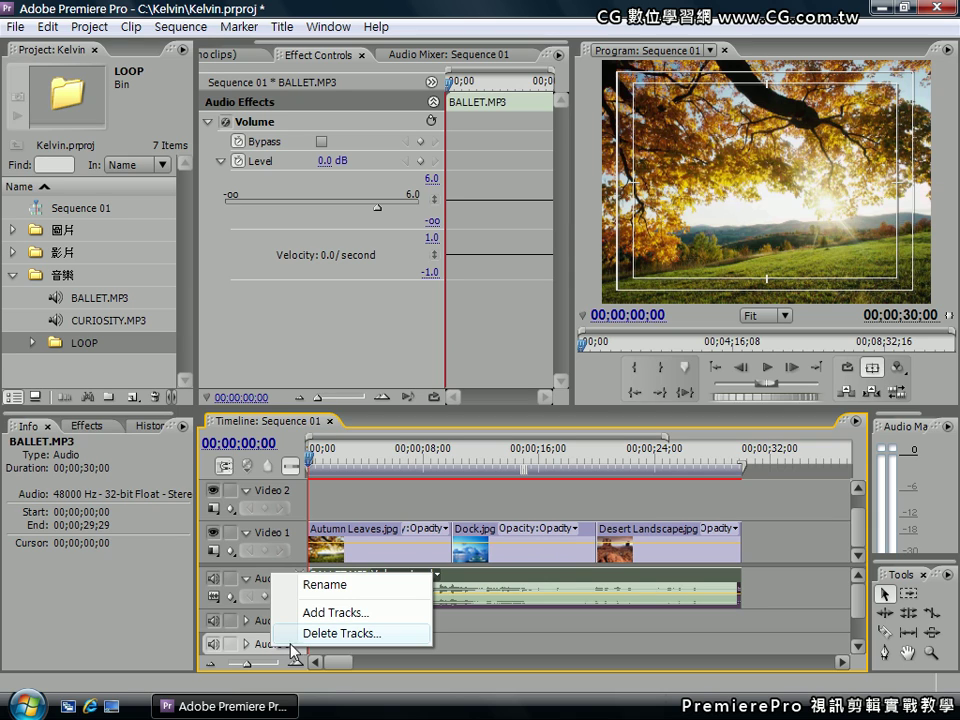
pyautogui.click(305, 636)
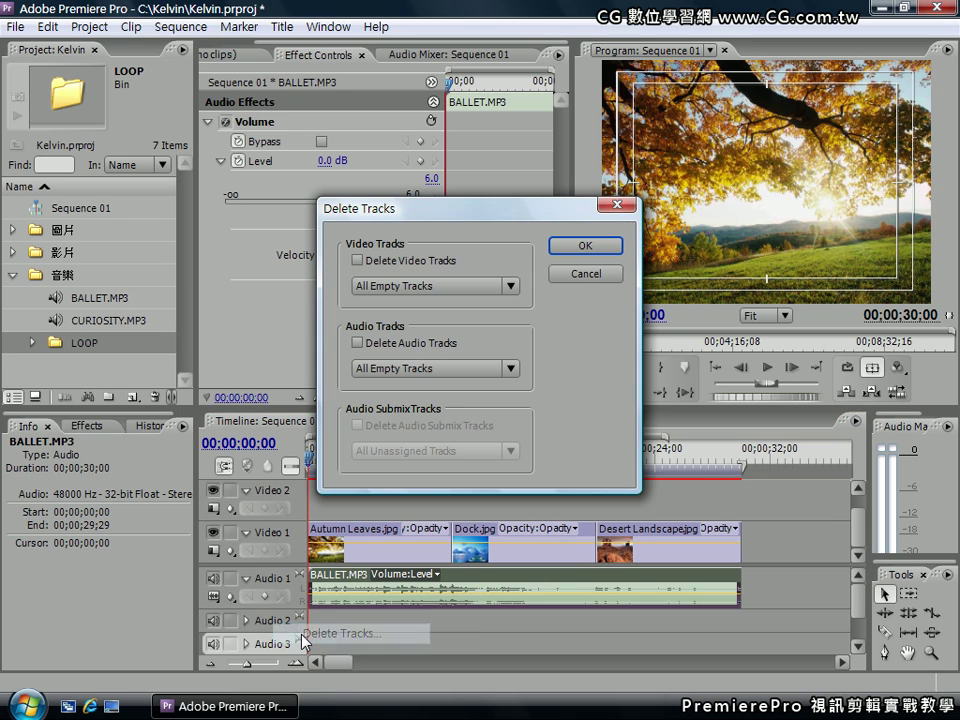
pyautogui.click(358, 343)
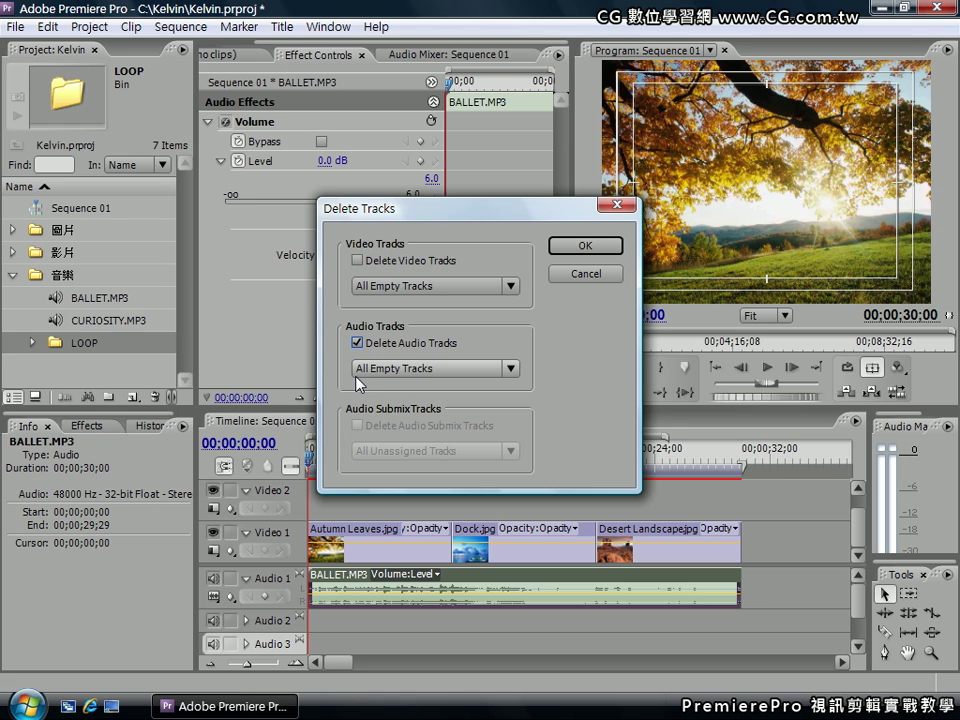
pyautogui.click(358, 373)
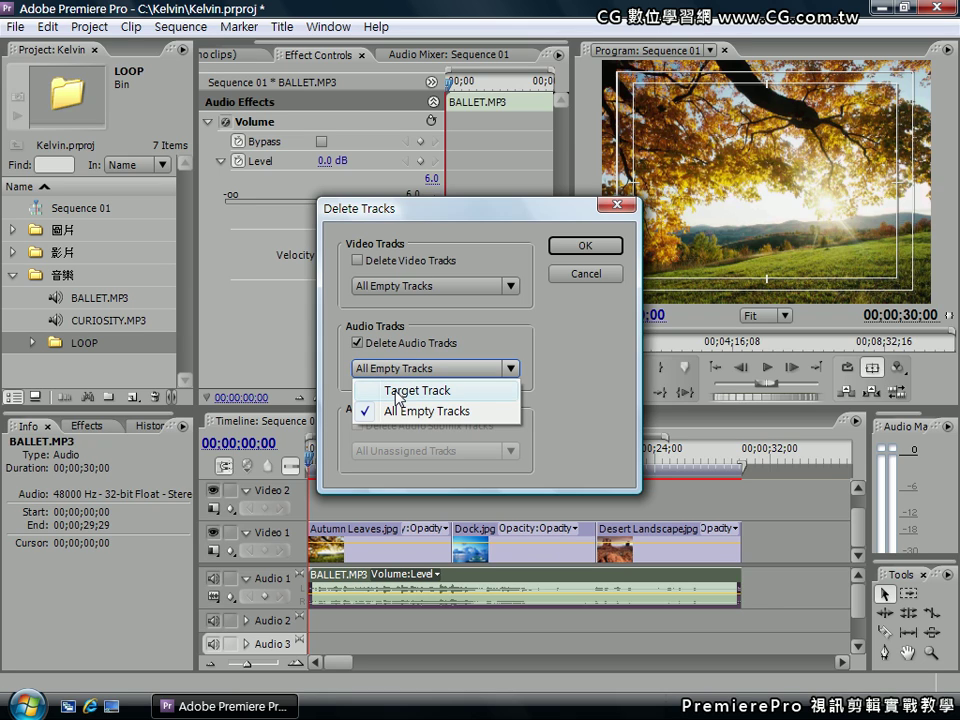
pyautogui.click(398, 392)
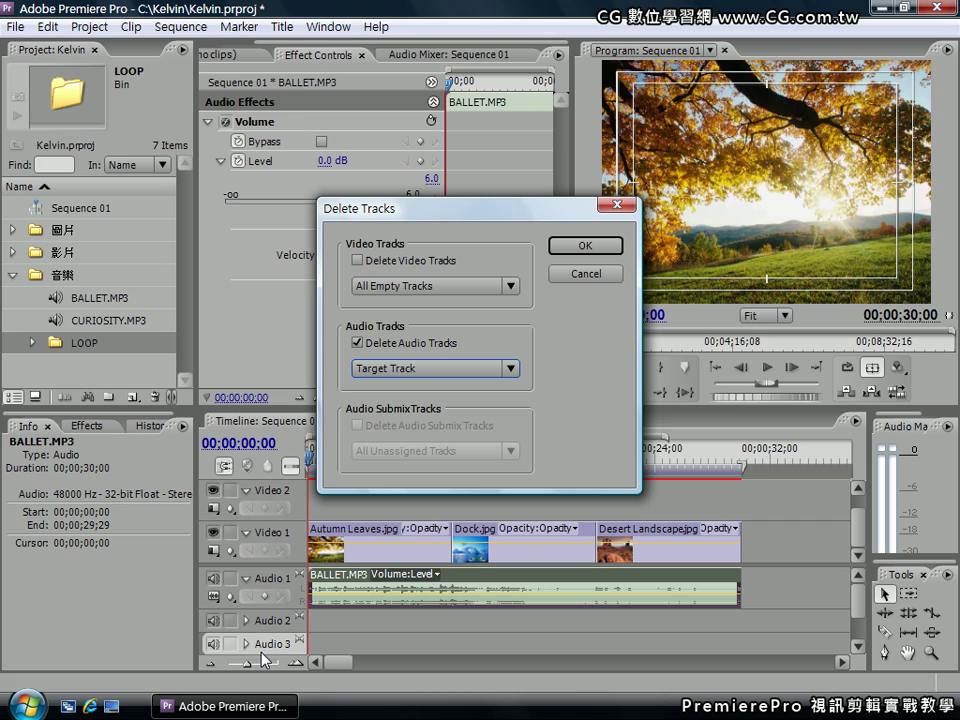
pyautogui.click(585, 247)
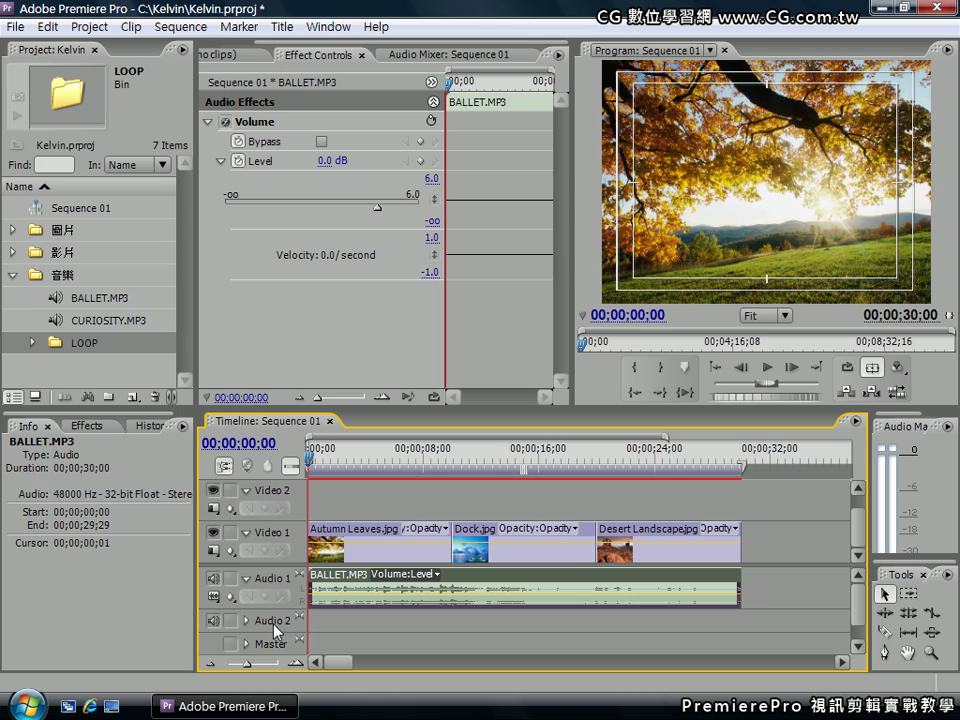
# Add 0 video tracks and 1 mono audio track after Audio 2.
pyautogui.rightClick(274, 623)
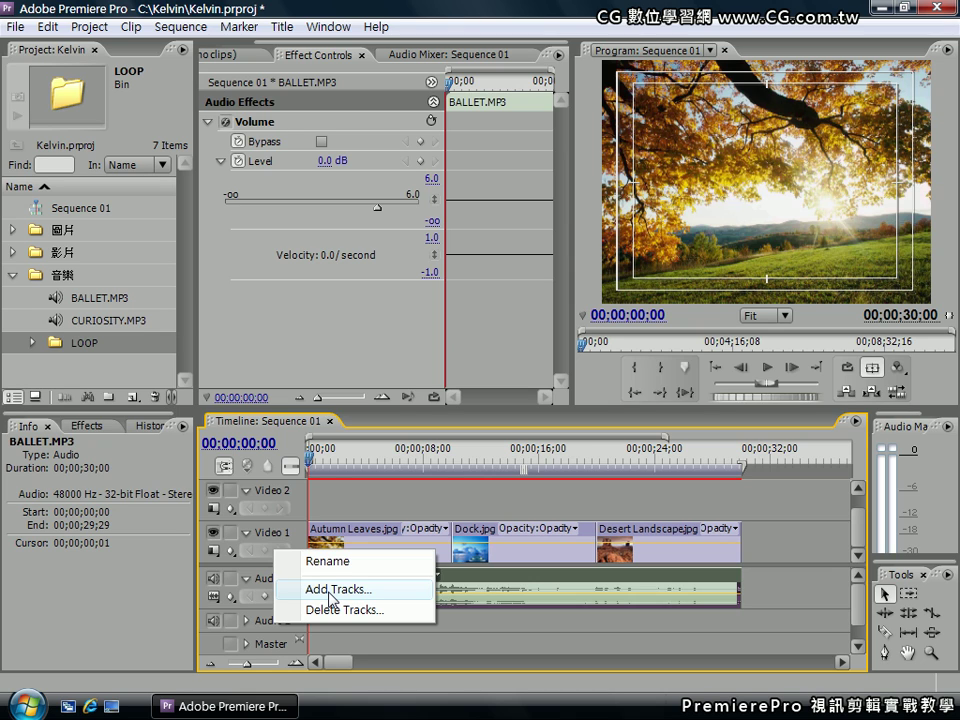
pyautogui.click(331, 592)
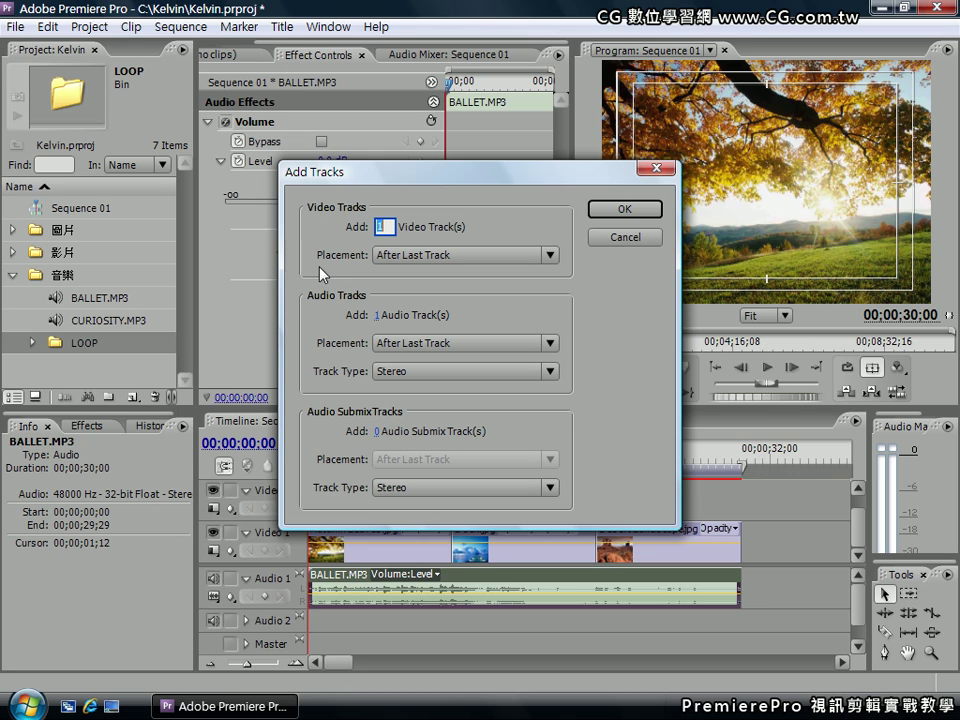
pyautogui.write('0')
pyautogui.click(377, 315)
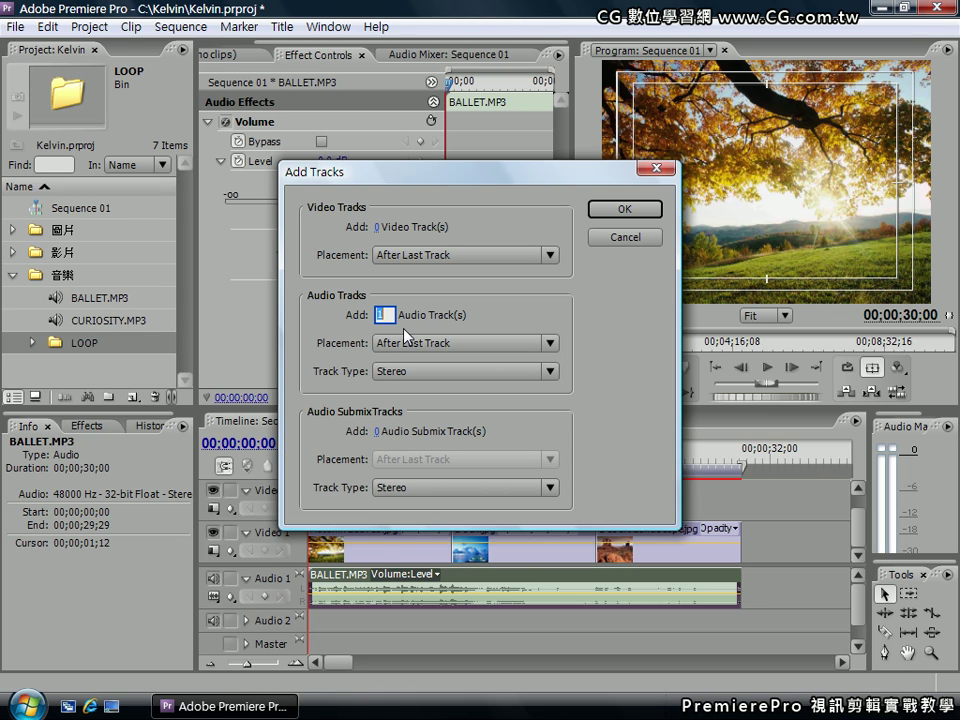
pyautogui.write('2')
pyautogui.press('BackSpace')
pyautogui.write('1')
pyautogui.click(427, 379)
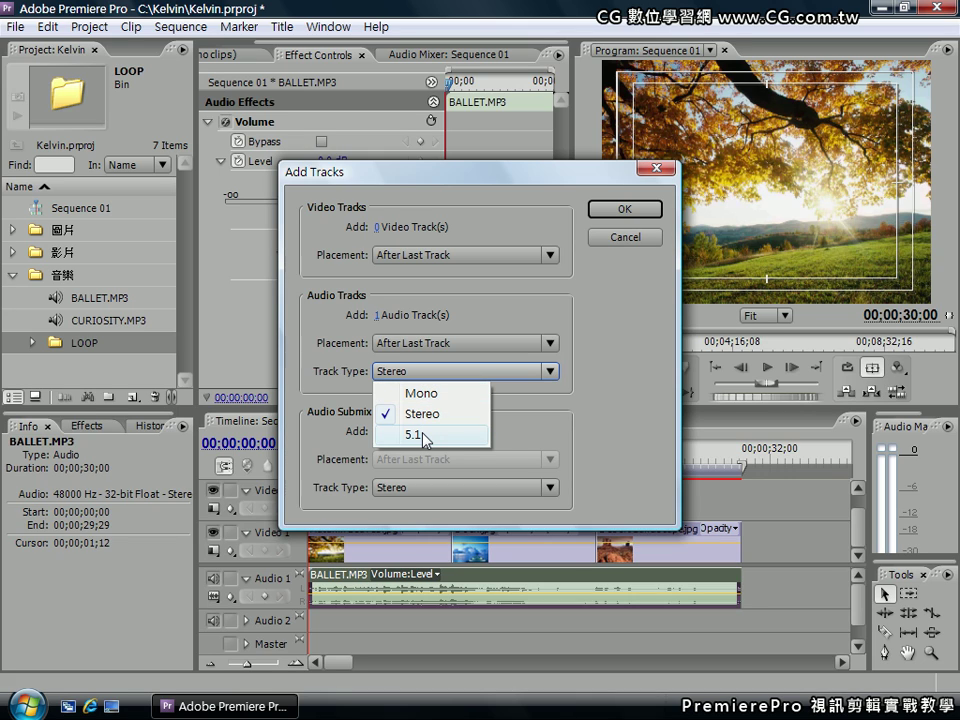
pyautogui.click(436, 397)
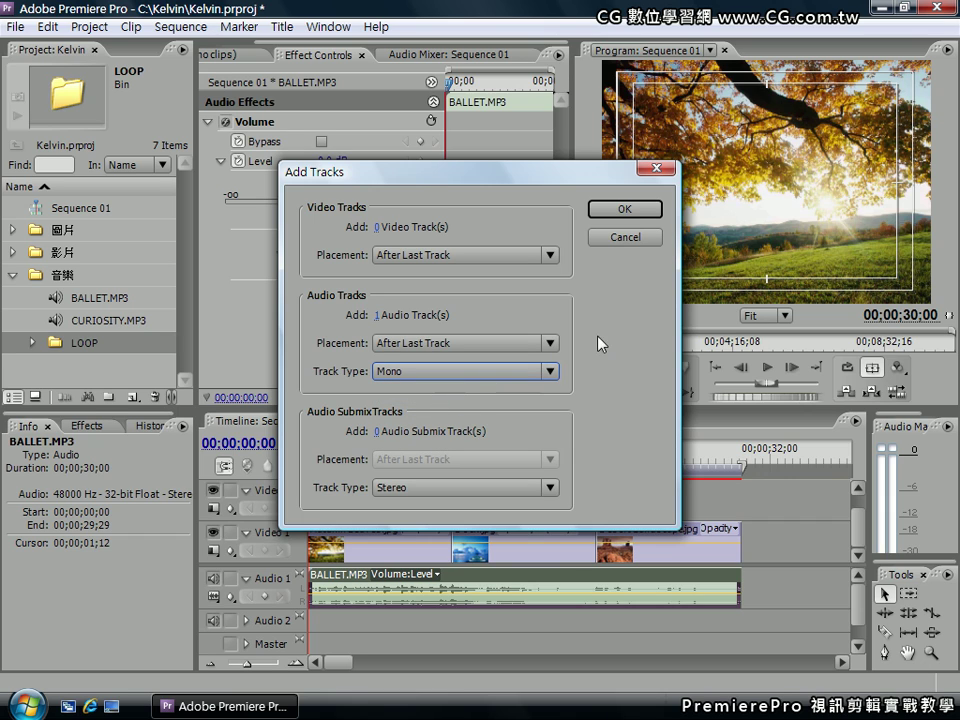
pyautogui.click(634, 215)
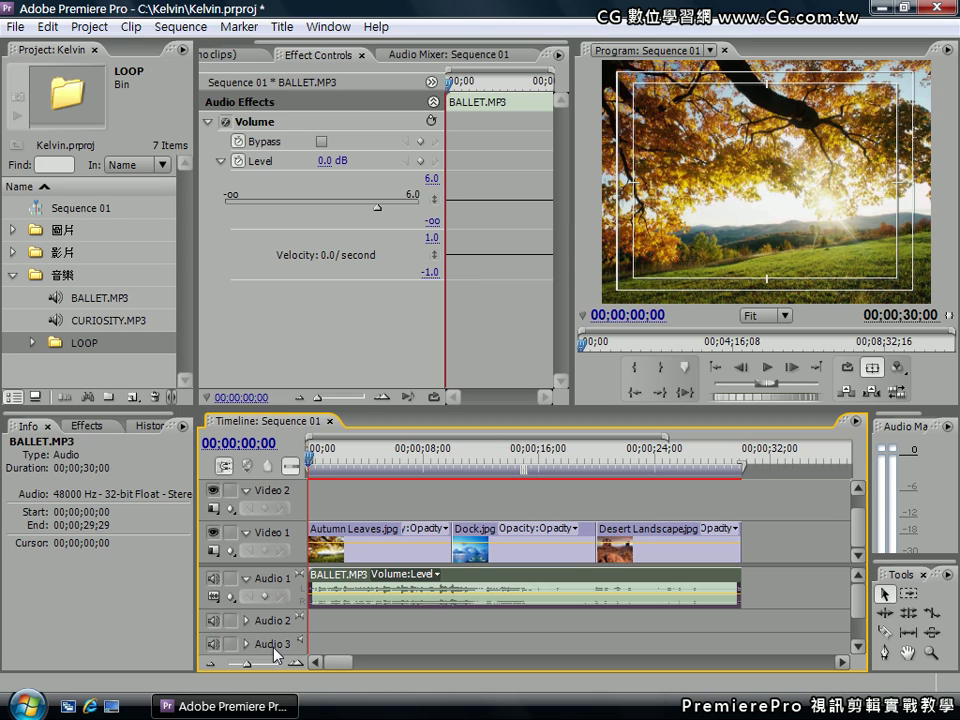
# Start renaming Audio 3 but leave its name unchanged, then target Audio 2.
pyautogui.rightClick(274, 648)
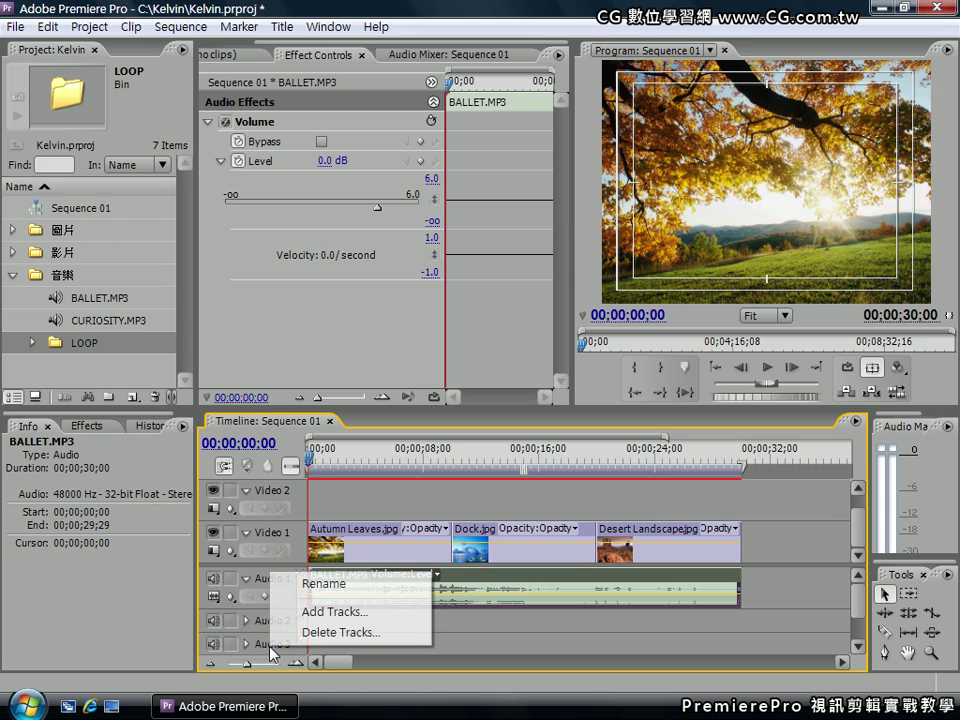
pyautogui.click(314, 584)
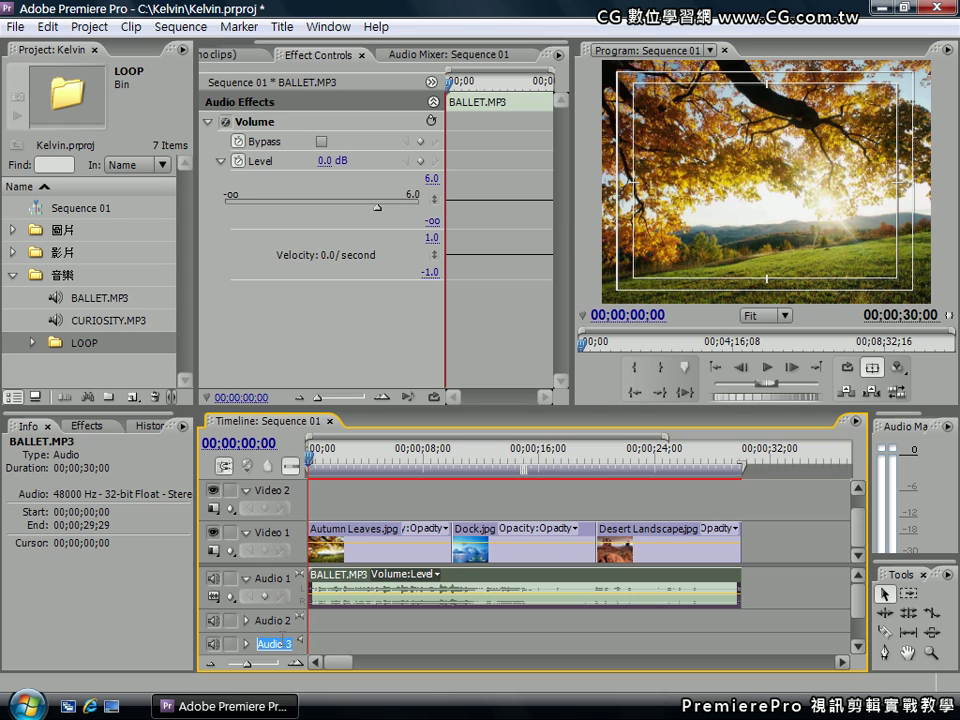
pyautogui.click(277, 622)
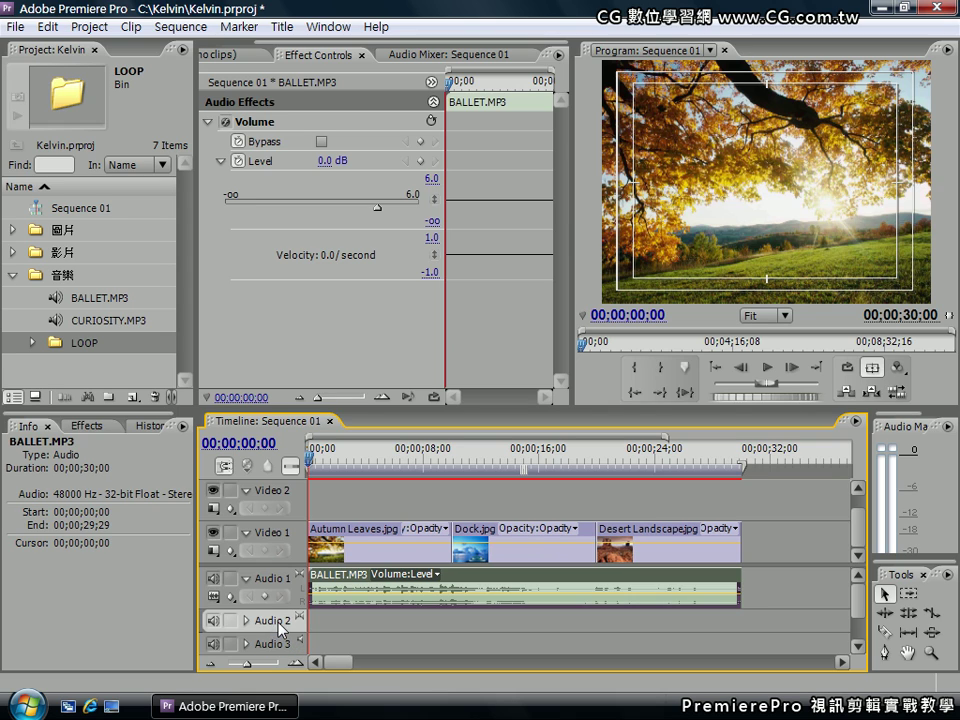
# Delete the targeted empty audio track using Delete Audio Tracks set to Target Track.
pyautogui.rightClick(275, 622)
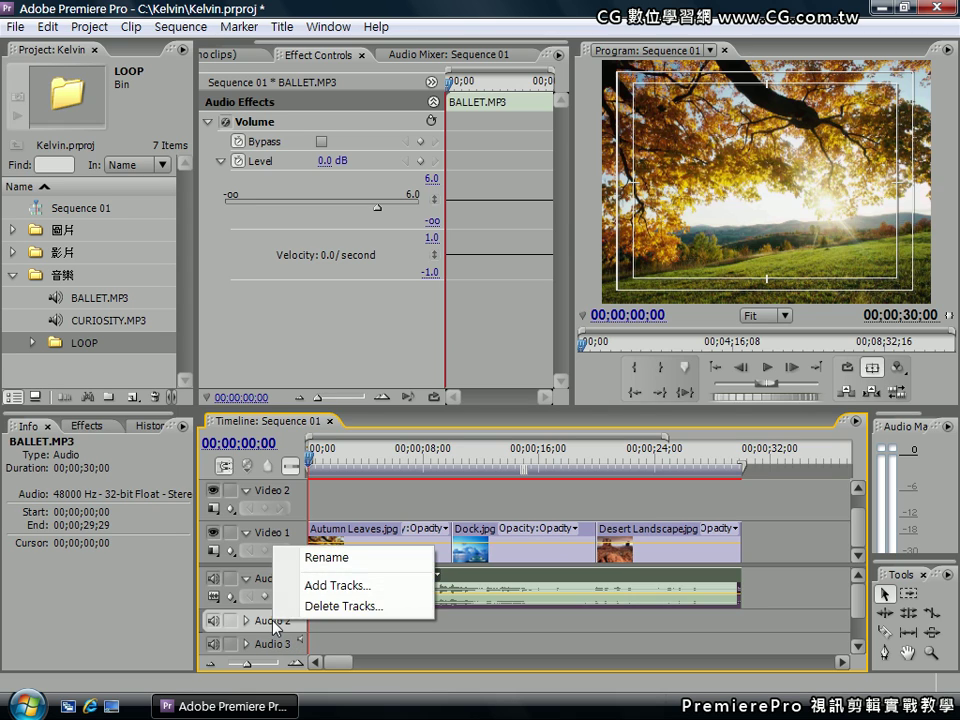
pyautogui.click(318, 606)
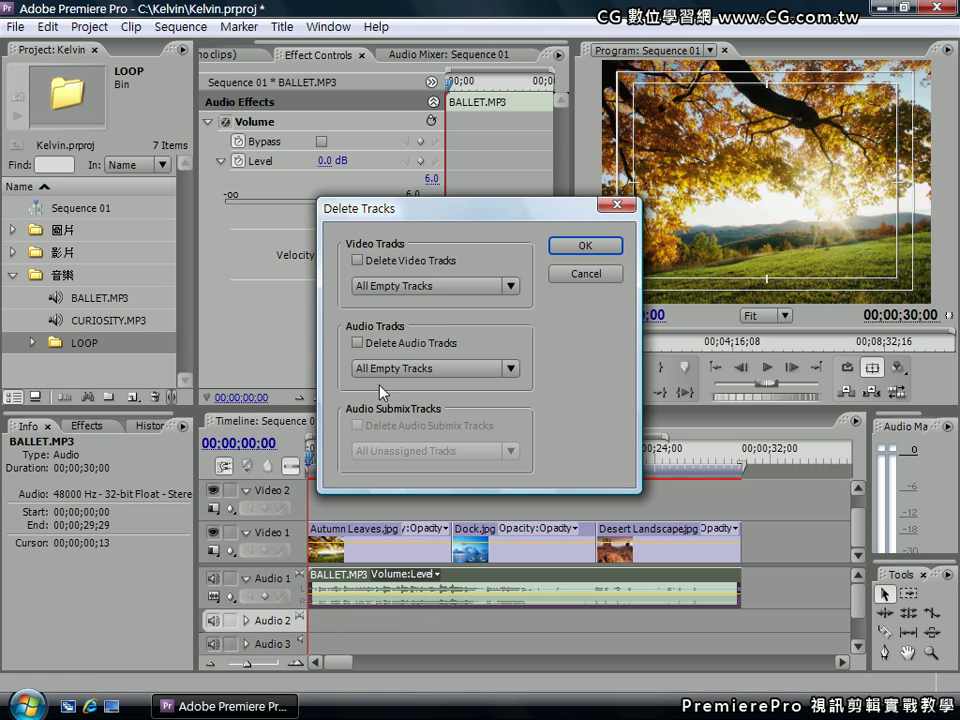
pyautogui.click(357, 343)
pyautogui.click(436, 370)
pyautogui.click(400, 390)
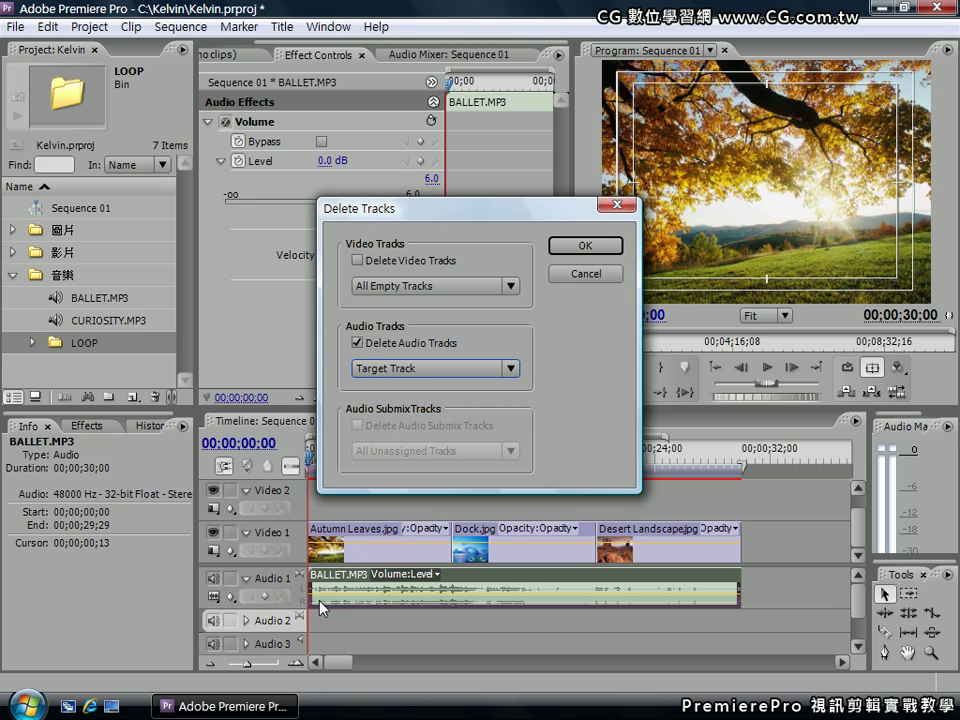
pyautogui.click(577, 261)
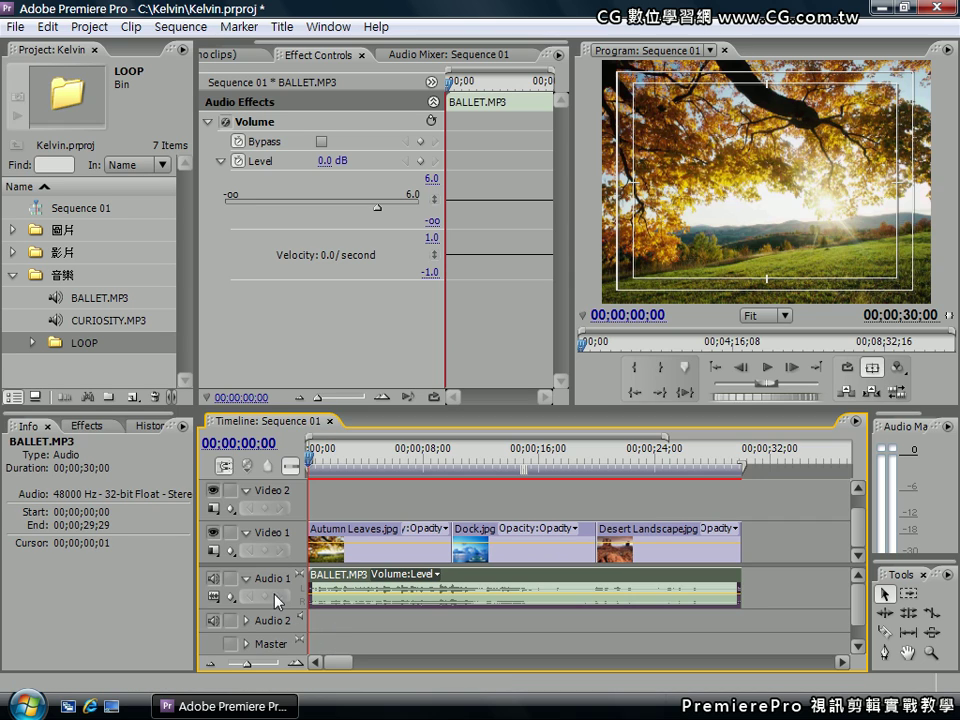
# Add one audio track of type 5.1 after Audio 2.
pyautogui.rightClick(270, 628)
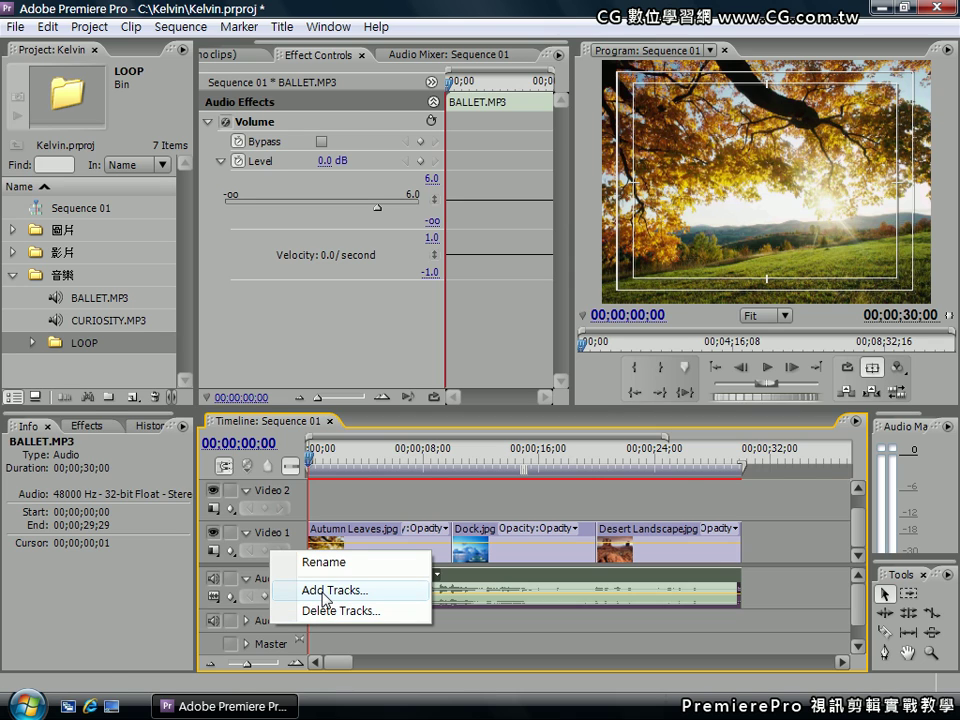
pyautogui.click(325, 592)
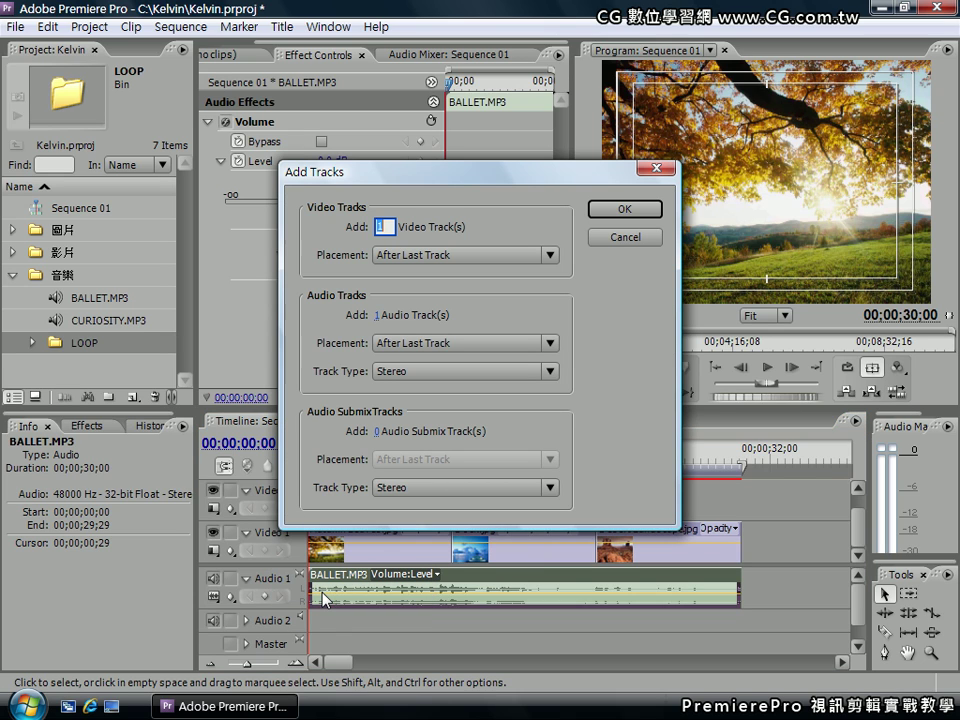
pyautogui.click(416, 373)
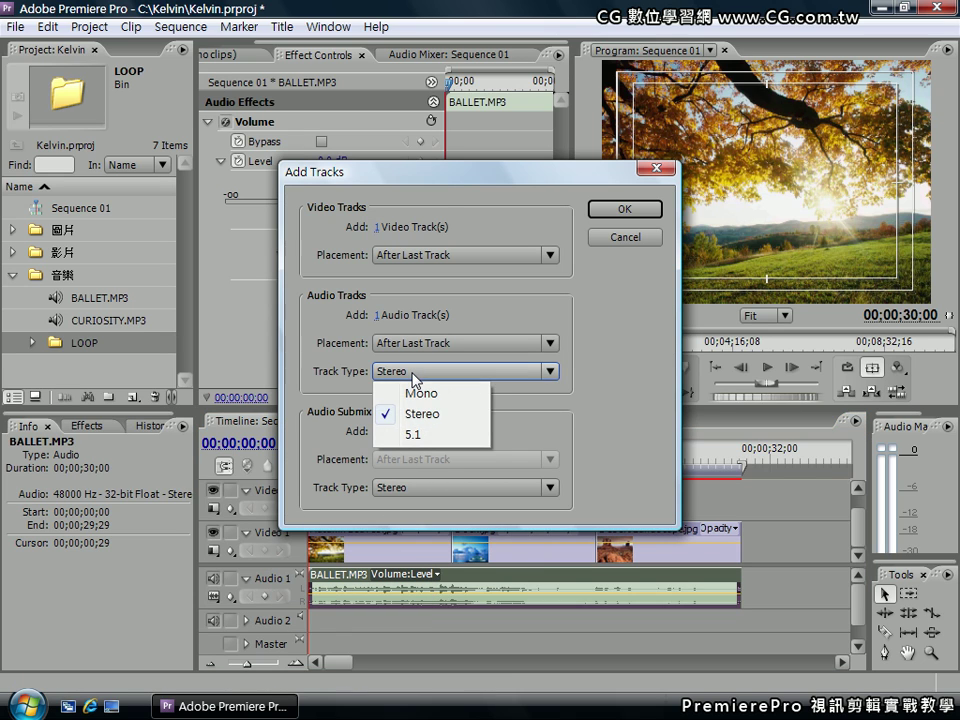
pyautogui.click(417, 440)
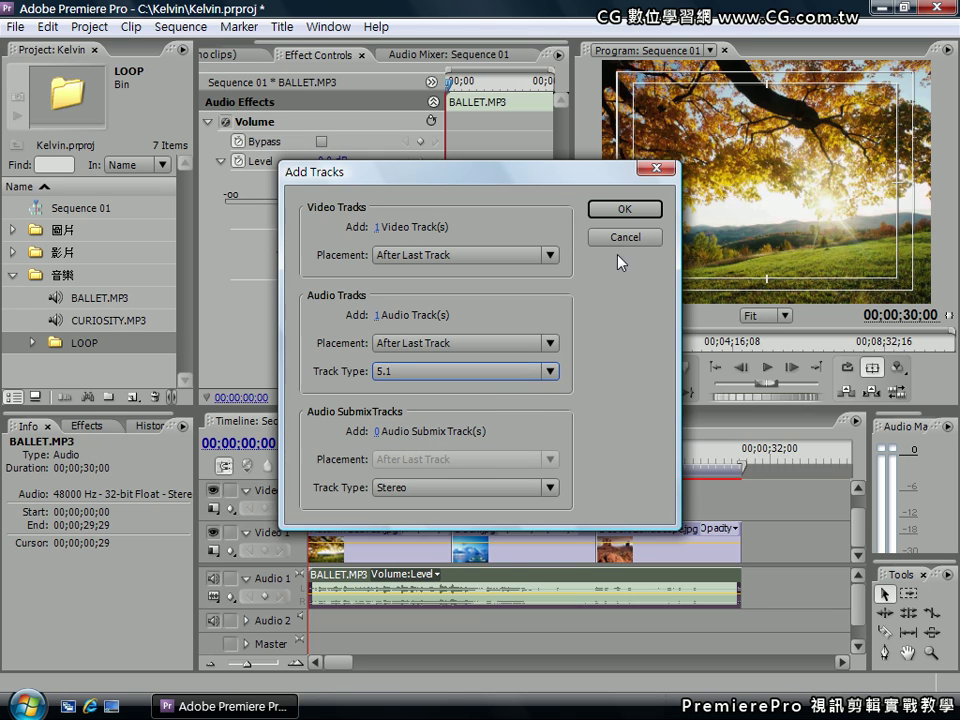
pyautogui.click(621, 210)
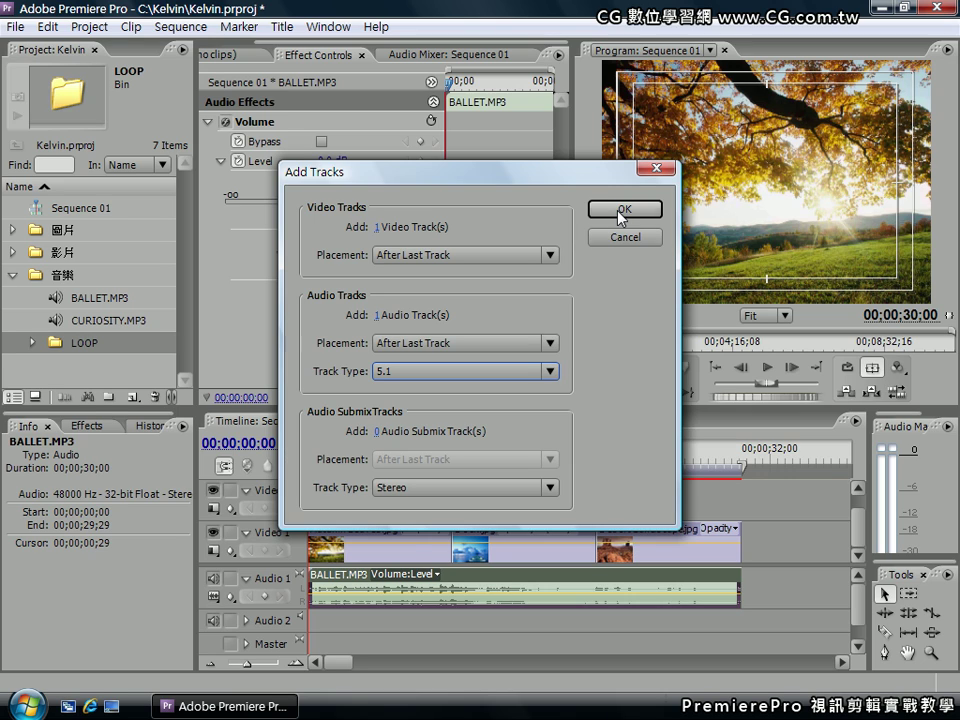
pyautogui.click(617, 211)
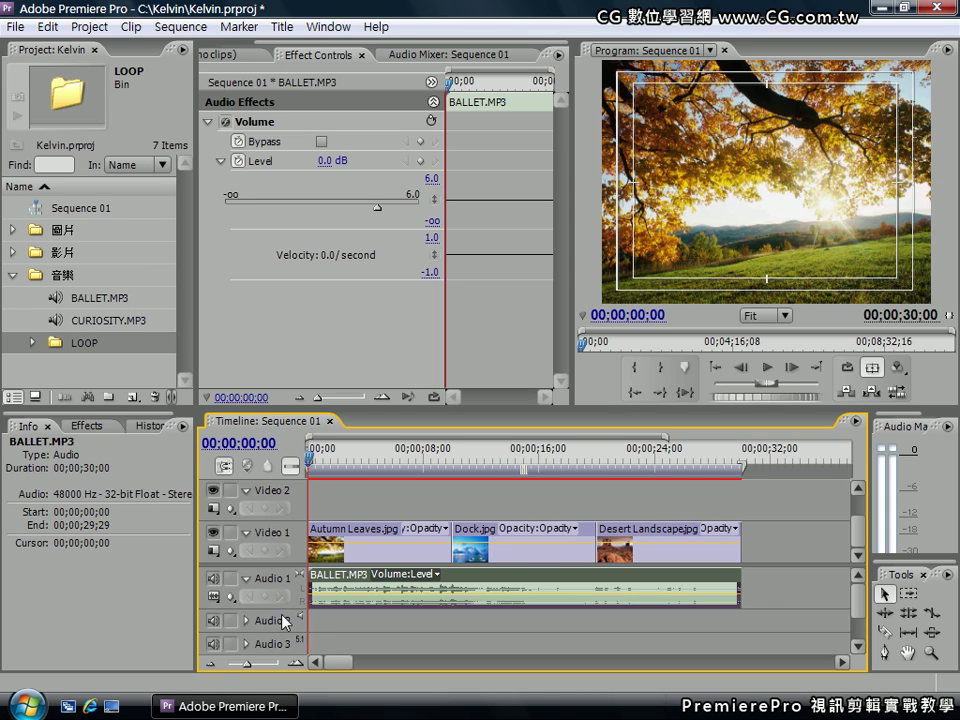
# Delete all empty audio tracks, keeping only Audio 1 with BALLET.MP3.
pyautogui.rightClick(277, 627)
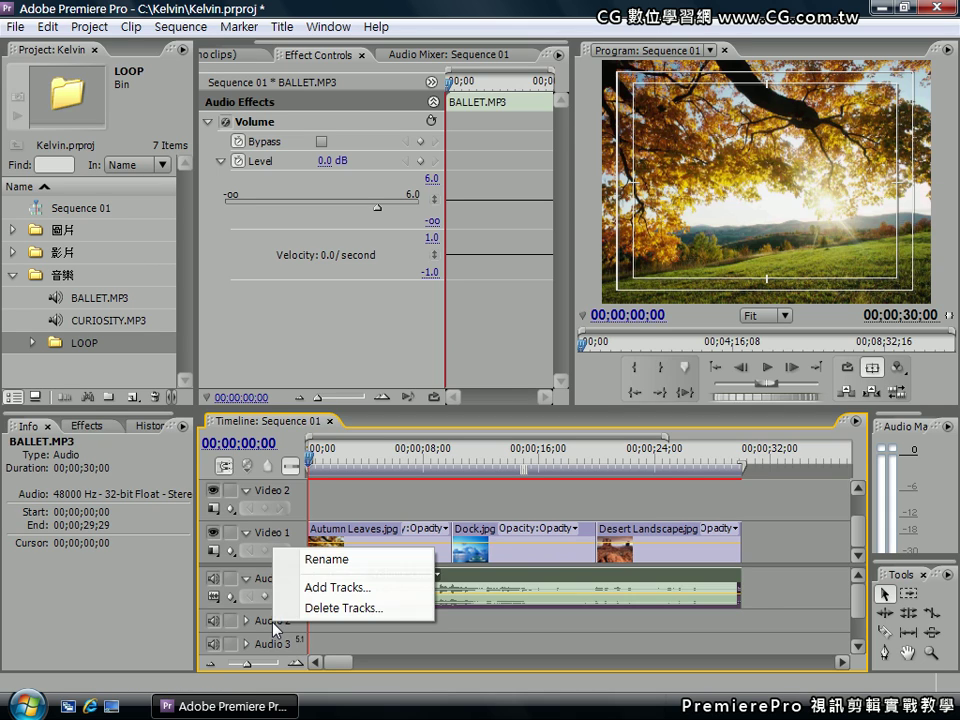
pyautogui.click(305, 607)
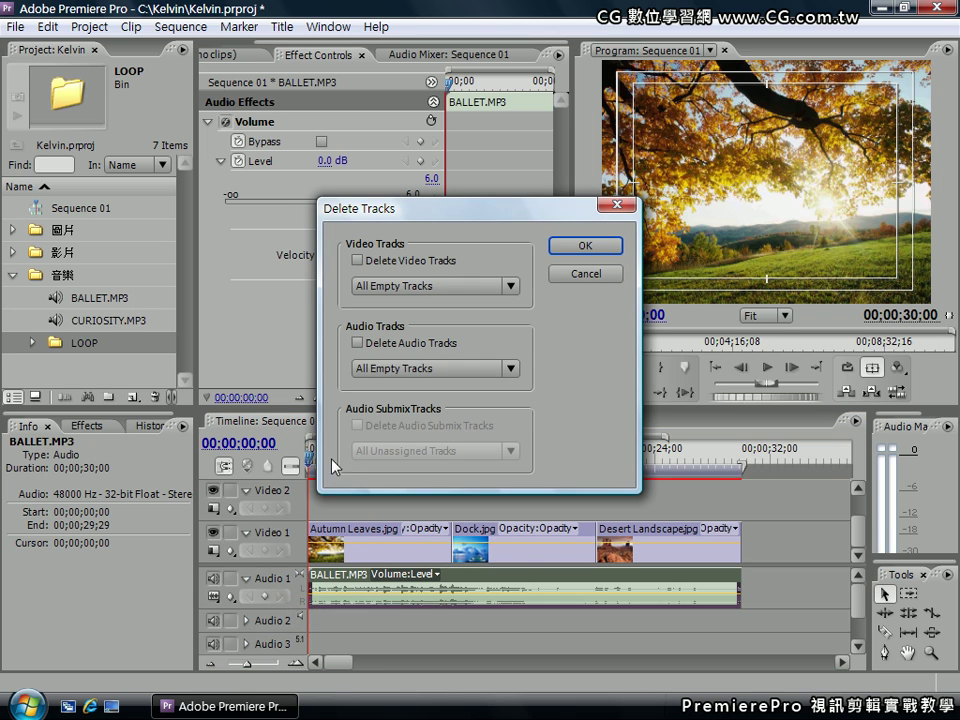
pyautogui.click(357, 342)
pyautogui.click(588, 247)
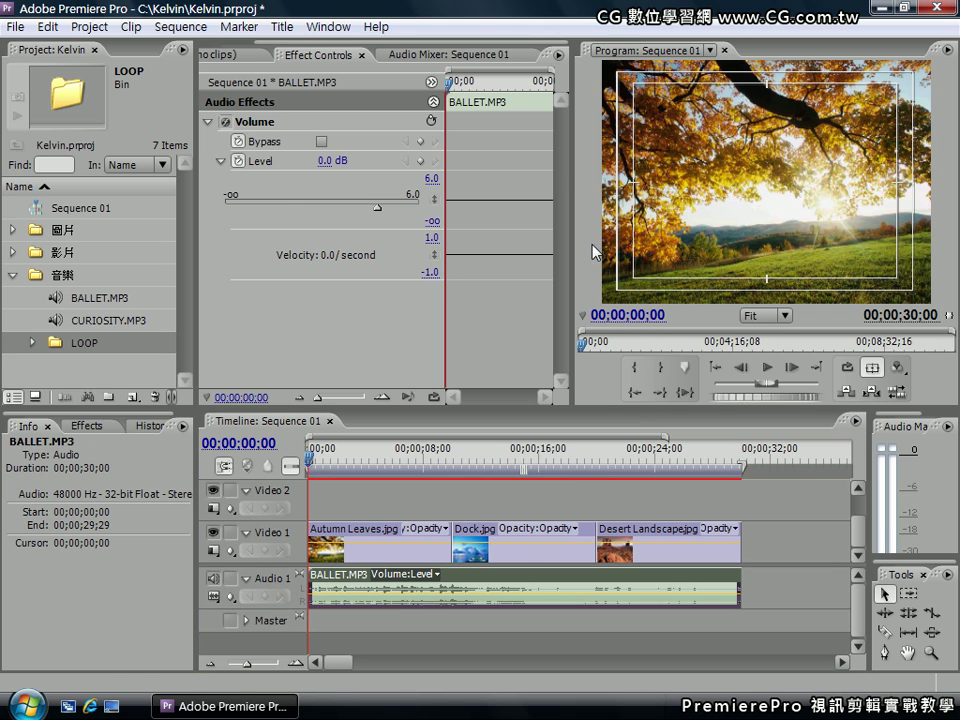
# Add 2 stereo audio tracks, Audio 2 and Audio 3, below Audio 1.
pyautogui.rightClick(281, 621)
pyautogui.click(315, 632)
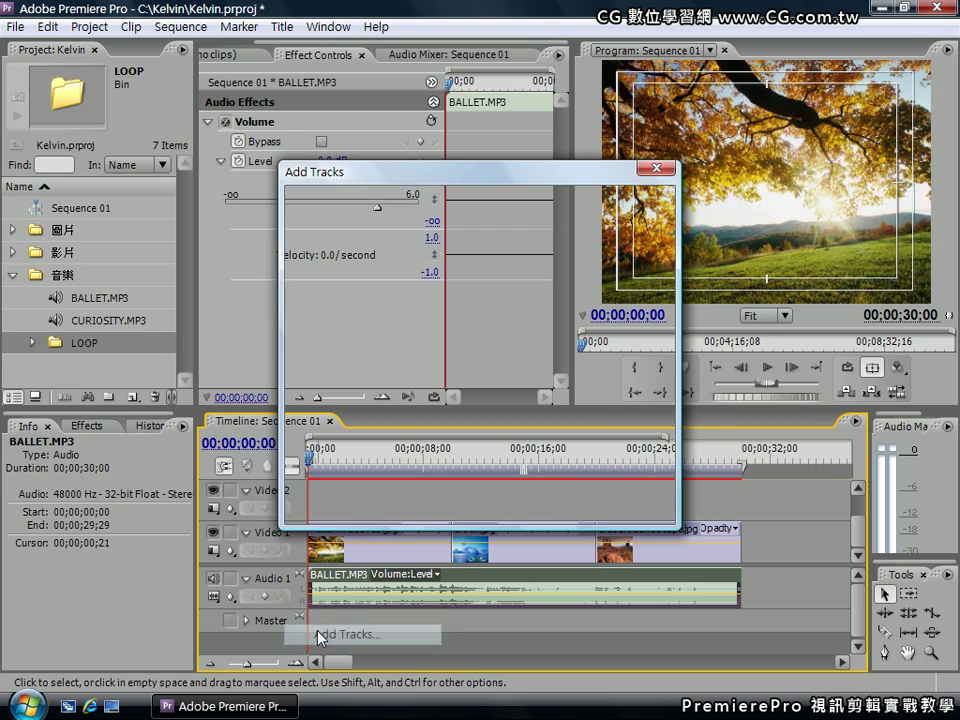
pyautogui.click(378, 315)
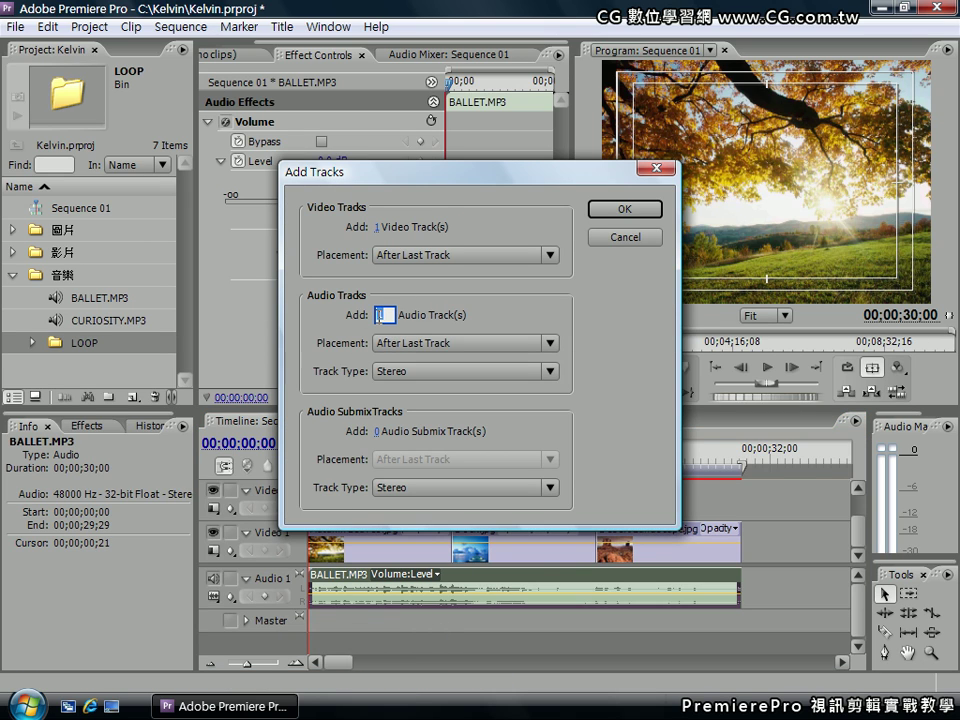
pyautogui.write('2')
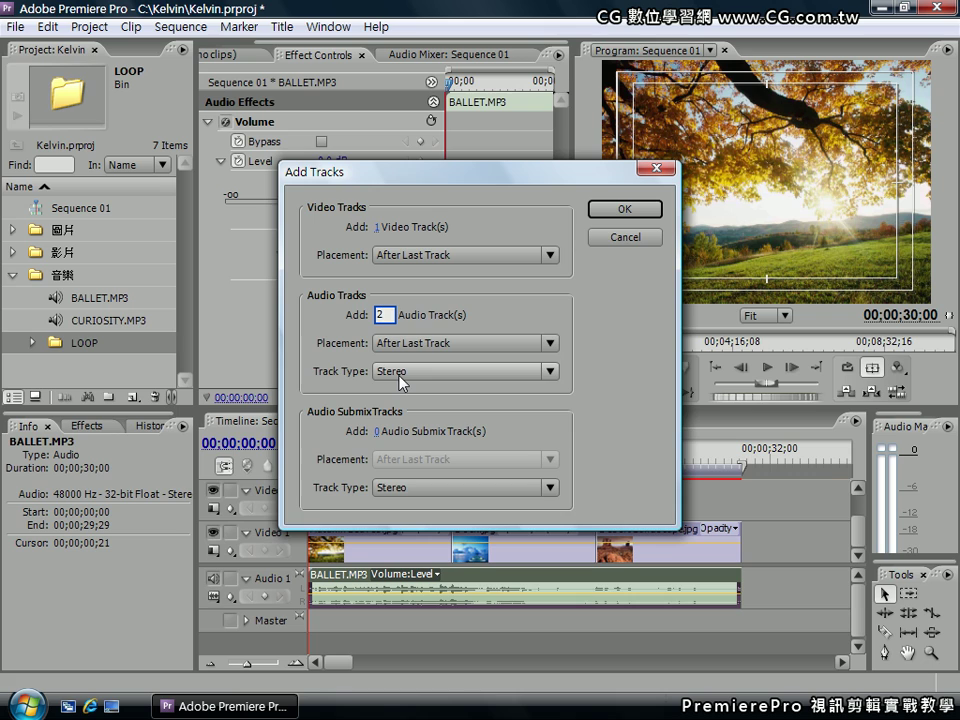
pyautogui.click(603, 209)
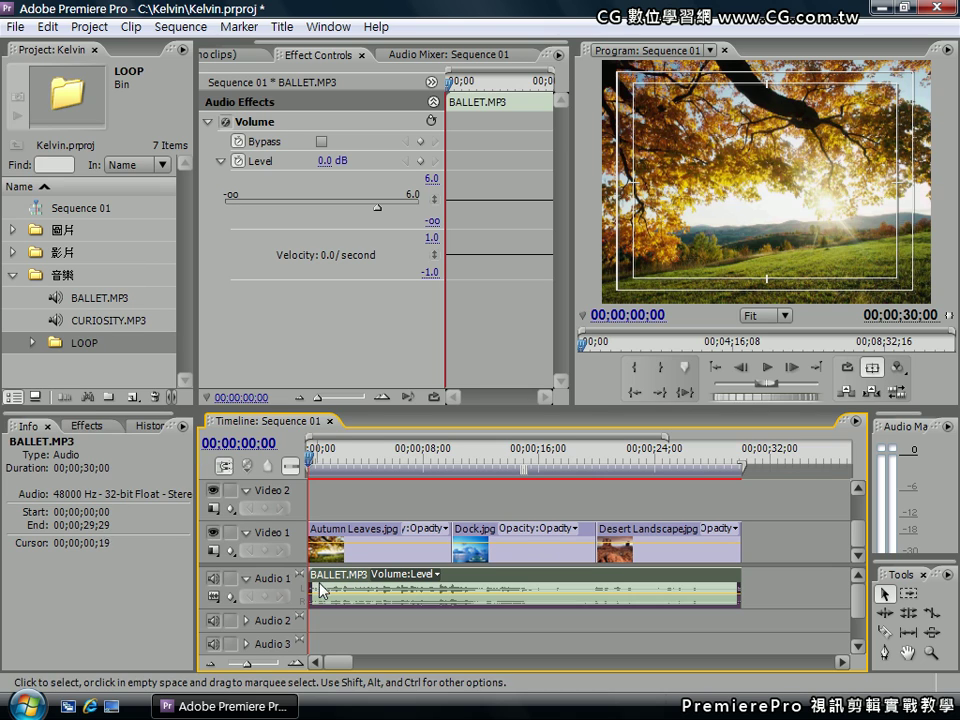
pyautogui.click(100, 322)
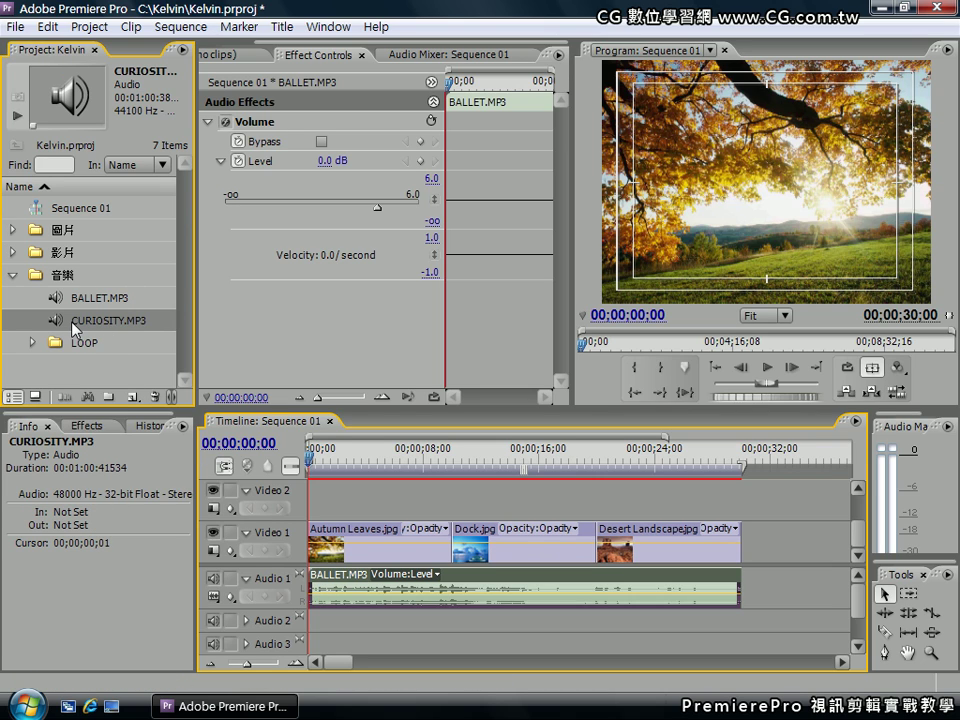
# Place CURIOSITY.MP3 on Audio 2 at 00;00 and expand the track to show its waveform.
pyautogui.moveTo(76, 326); pyautogui.dragTo(304, 624)
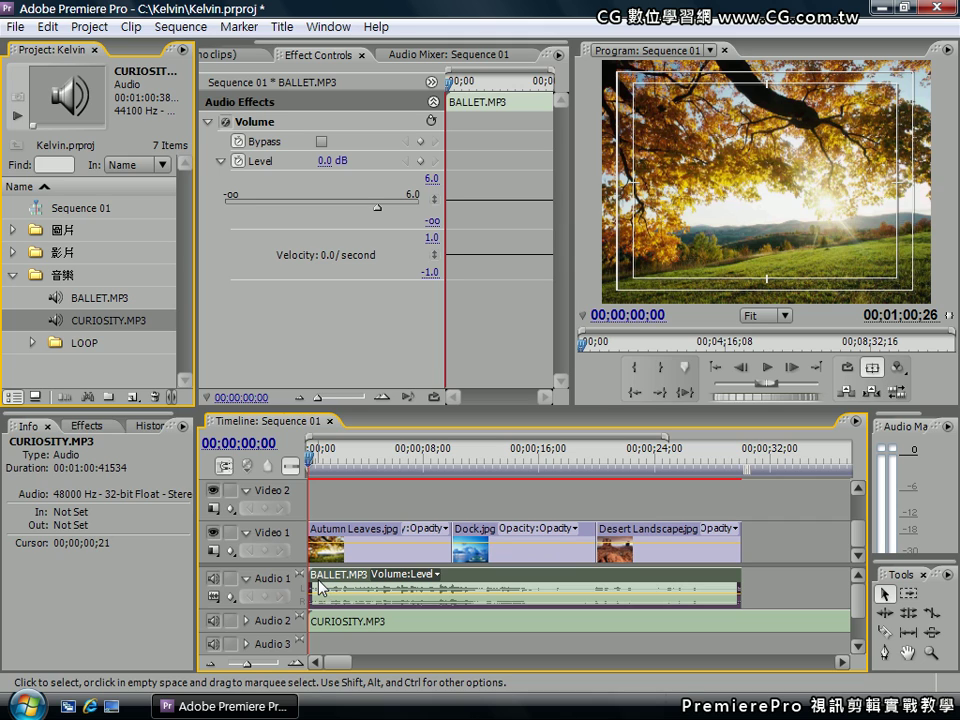
pyautogui.moveTo(320, 588)
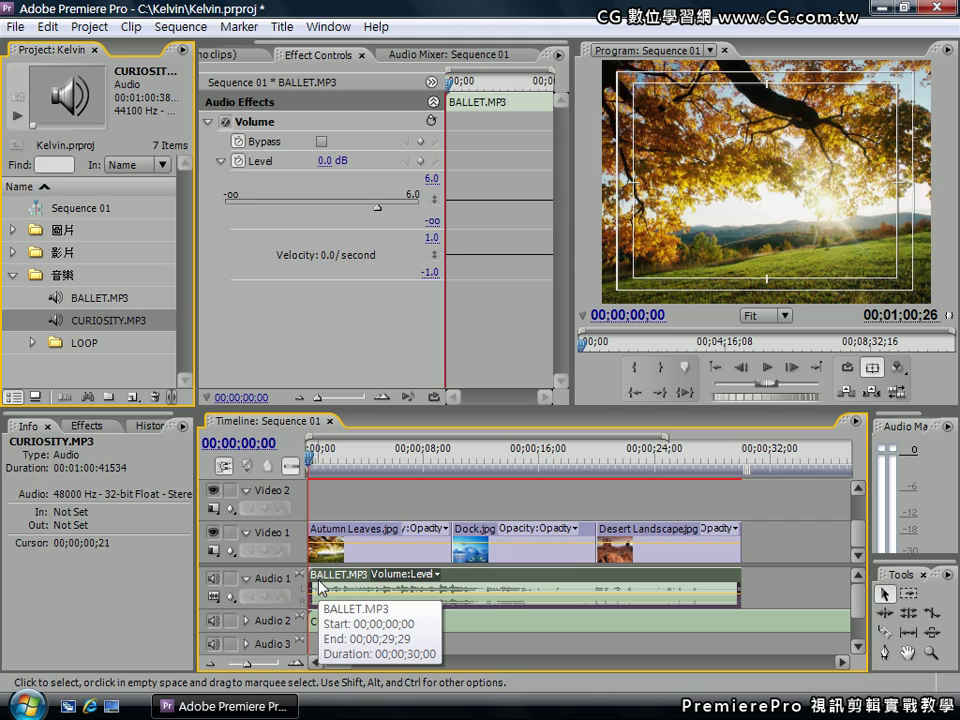
pyautogui.click(246, 621)
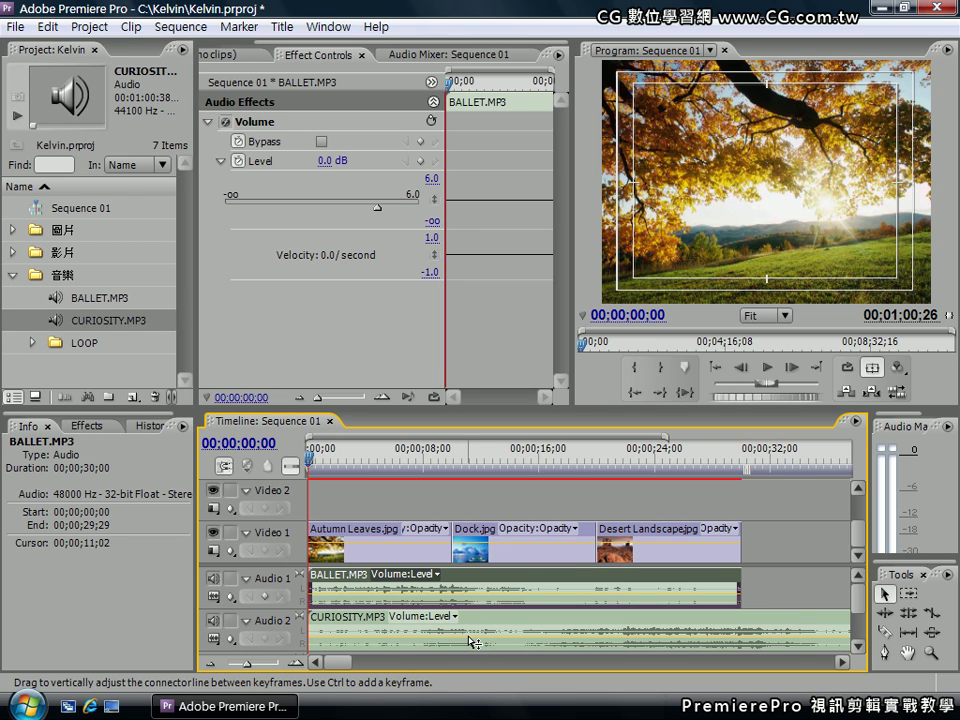
# Play the sequence to hear CURIOSITY.MP3 with BALLET.MP3, then stop playback.
pyautogui.moveTo(474, 641)
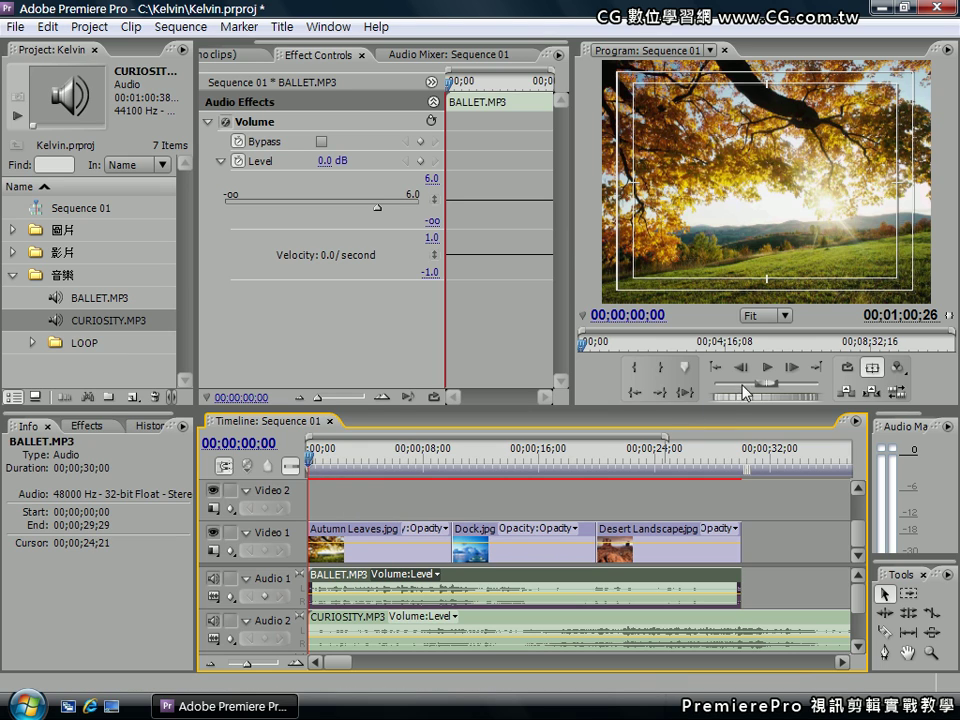
pyautogui.click(767, 371)
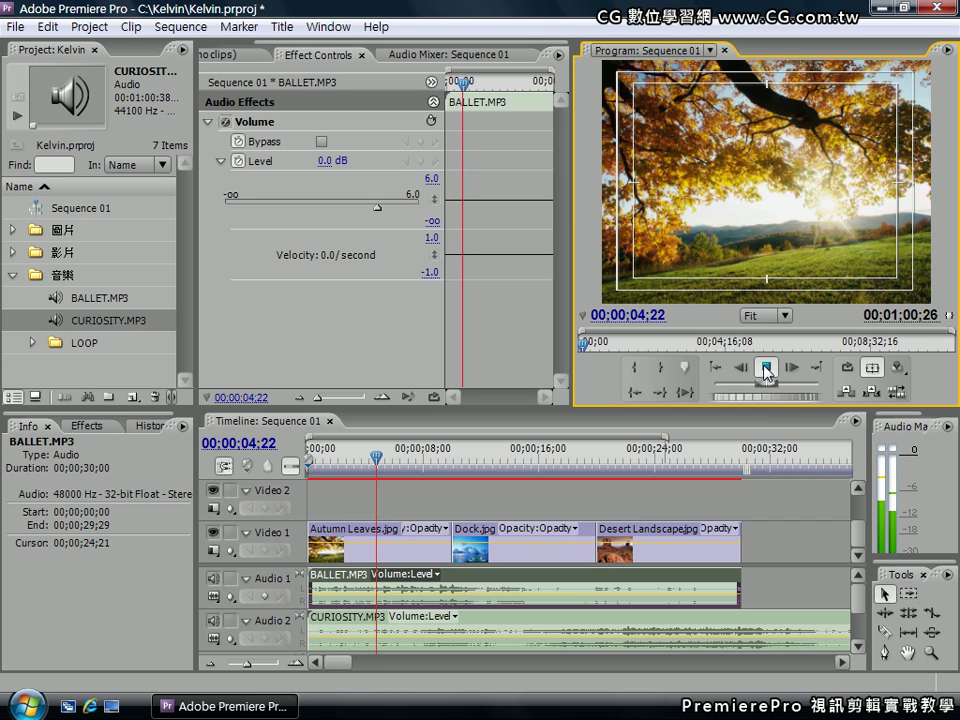
pyautogui.click(765, 368)
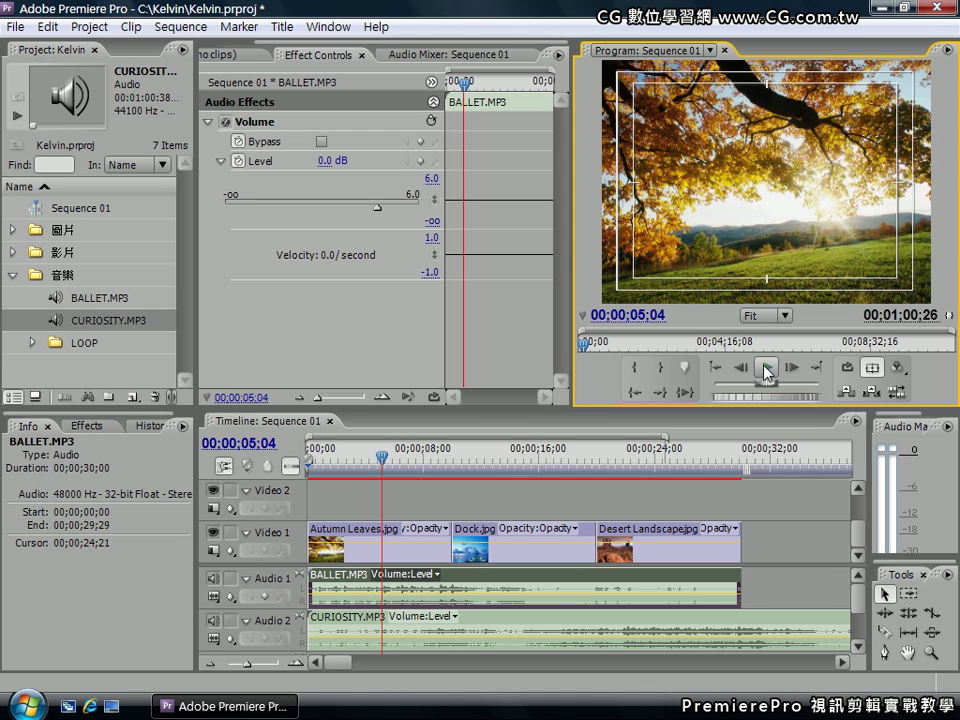
# In the Audio Mixer, lower the Audio 2 fader to about -20 dB.
pyautogui.click(481, 56)
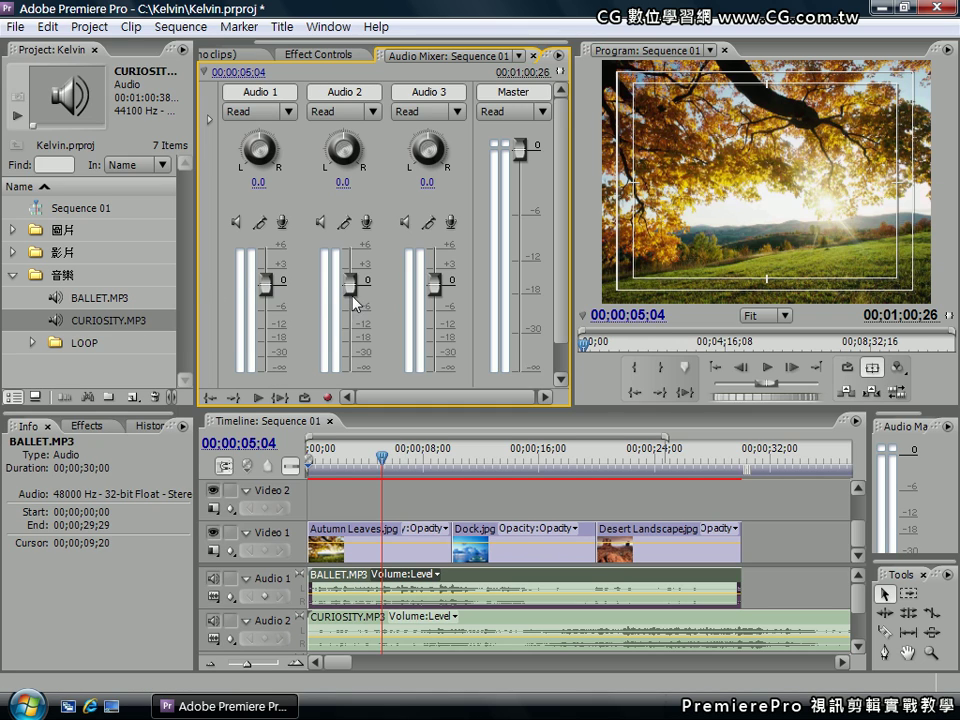
pyautogui.moveTo(352, 287)
pyautogui.mouseDown()
pyautogui.moveTo(352, 354)
pyautogui.moveTo(357, 348)
pyautogui.mouseUp()
pyautogui.moveTo(857, 612); pyautogui.dragTo(860, 625)
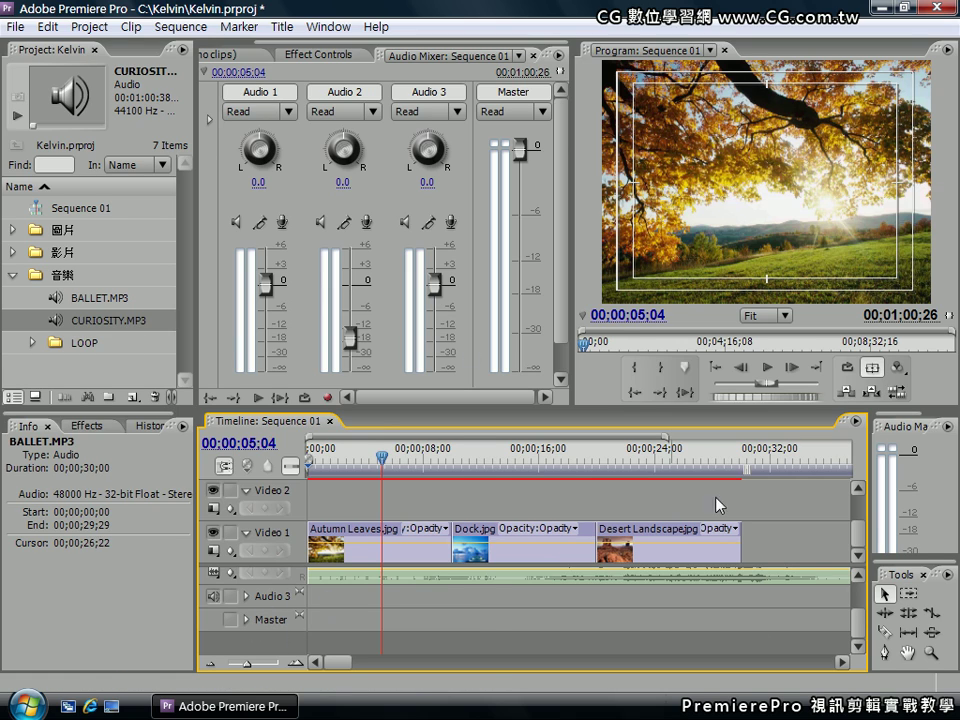
pyautogui.moveTo(863, 633); pyautogui.dragTo(860, 600)
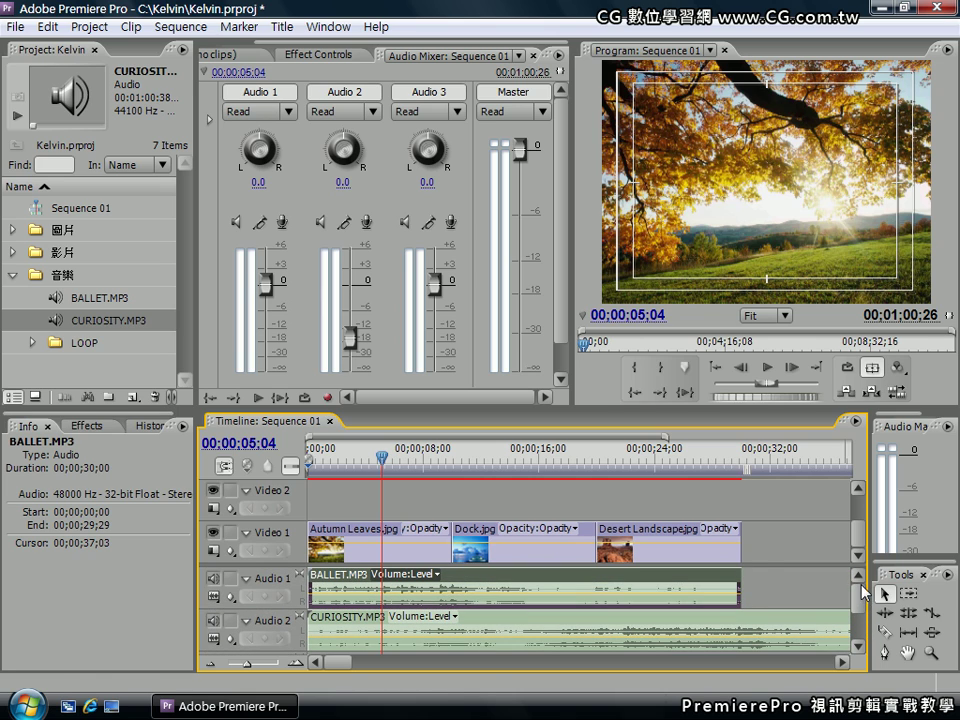
pyautogui.click(351, 339)
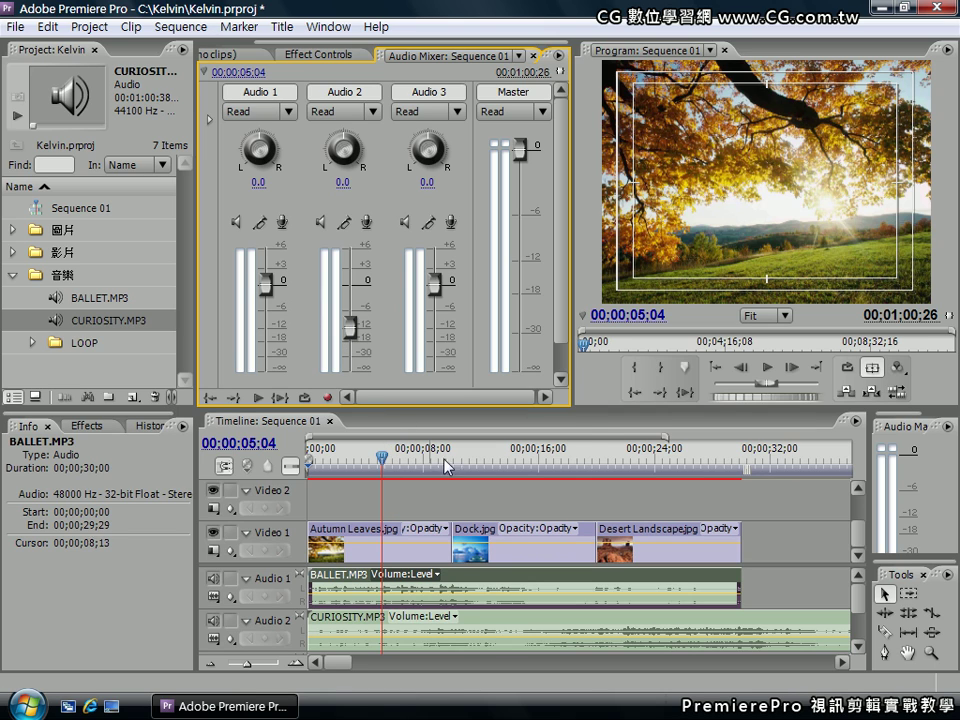
# While the sequence plays, settle the Audio 2 fader at about -30 dB, then stop and rewind to the start.
pyautogui.click(766, 370)
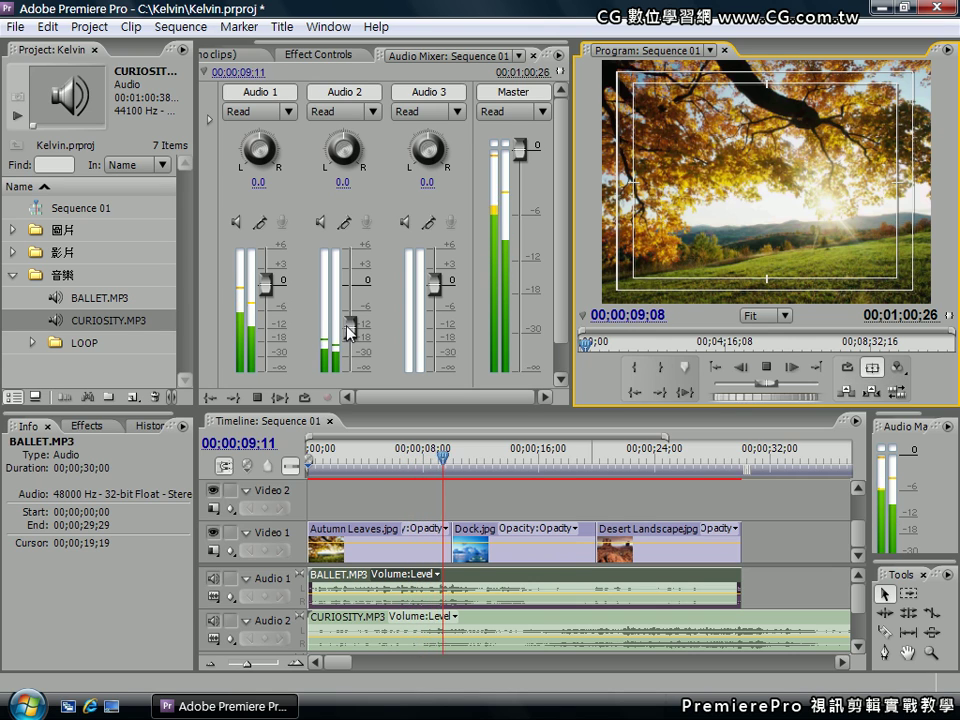
pyautogui.moveTo(349, 327); pyautogui.dragTo(353, 370)
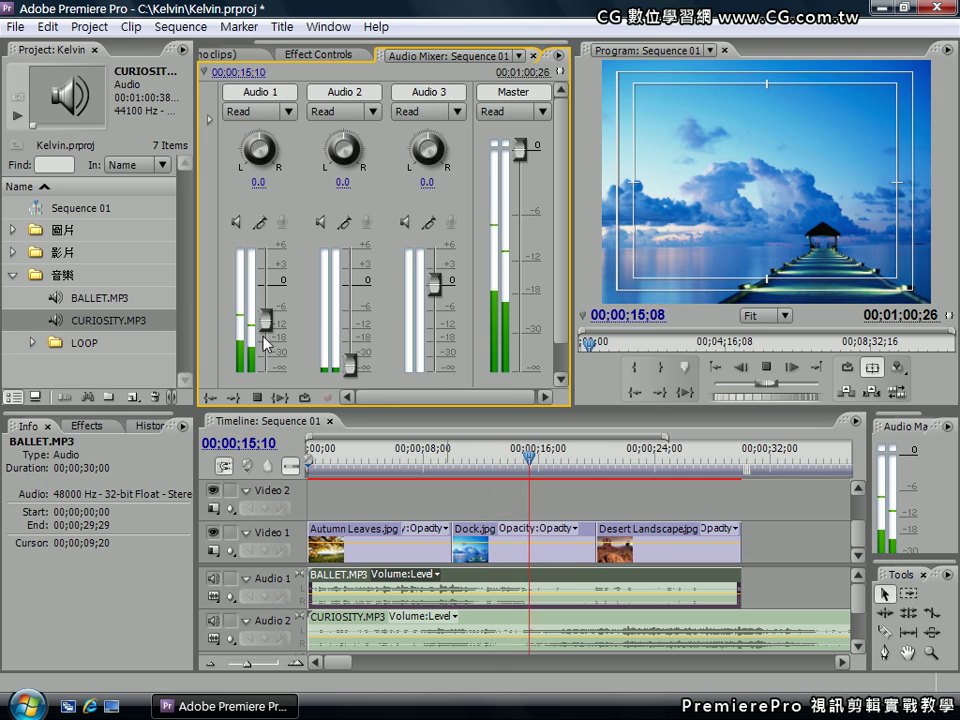
pyautogui.moveTo(350, 362); pyautogui.dragTo(349, 310)
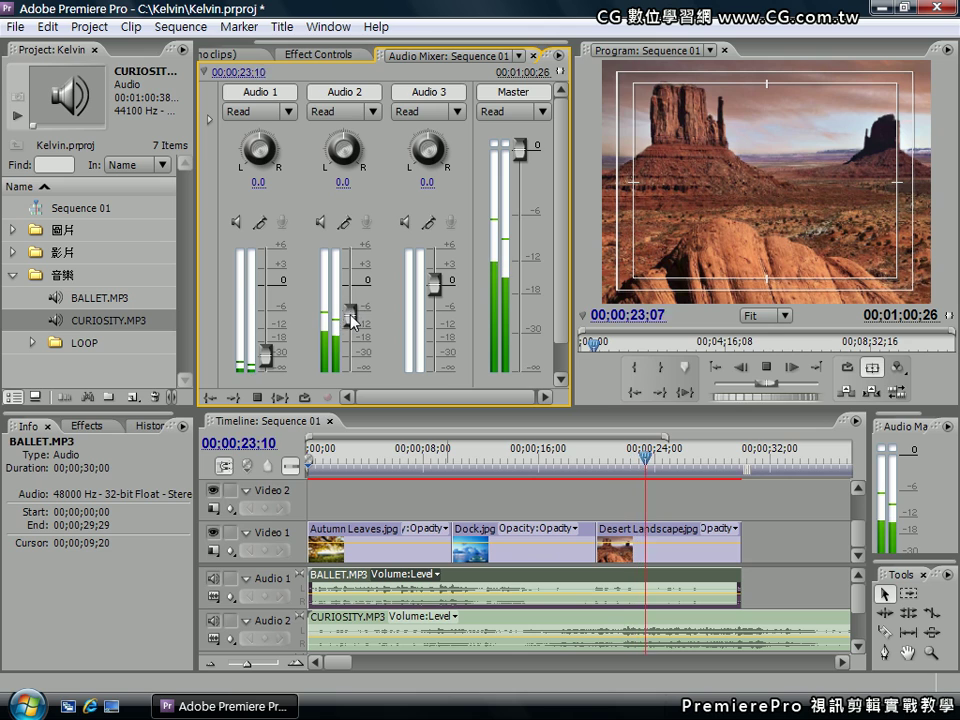
pyautogui.moveTo(349, 308); pyautogui.dragTo(350, 354)
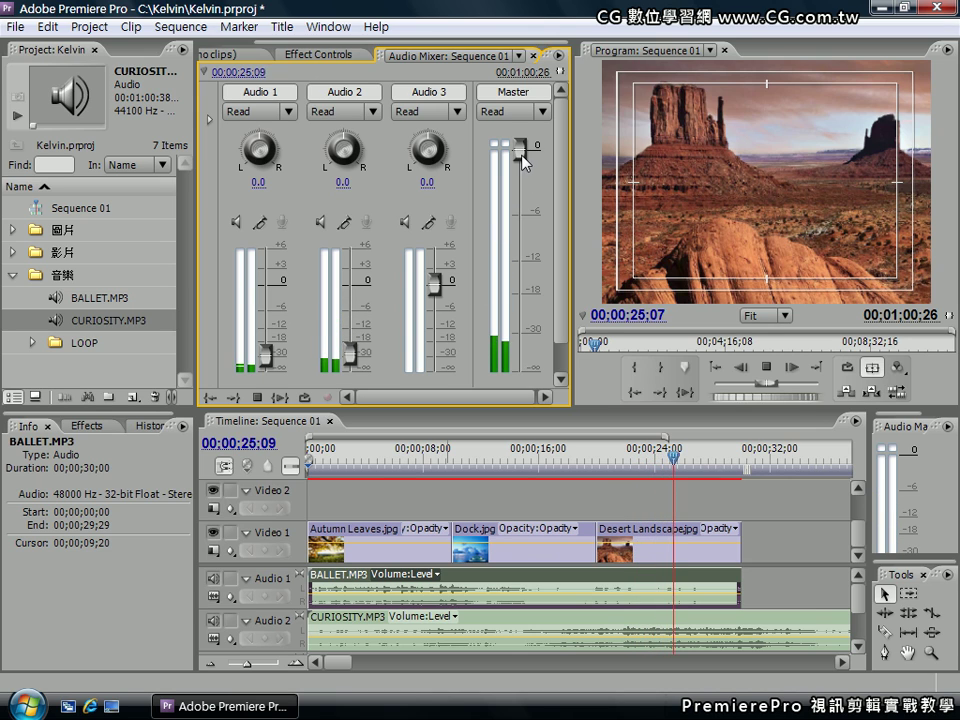
pyautogui.click(766, 367)
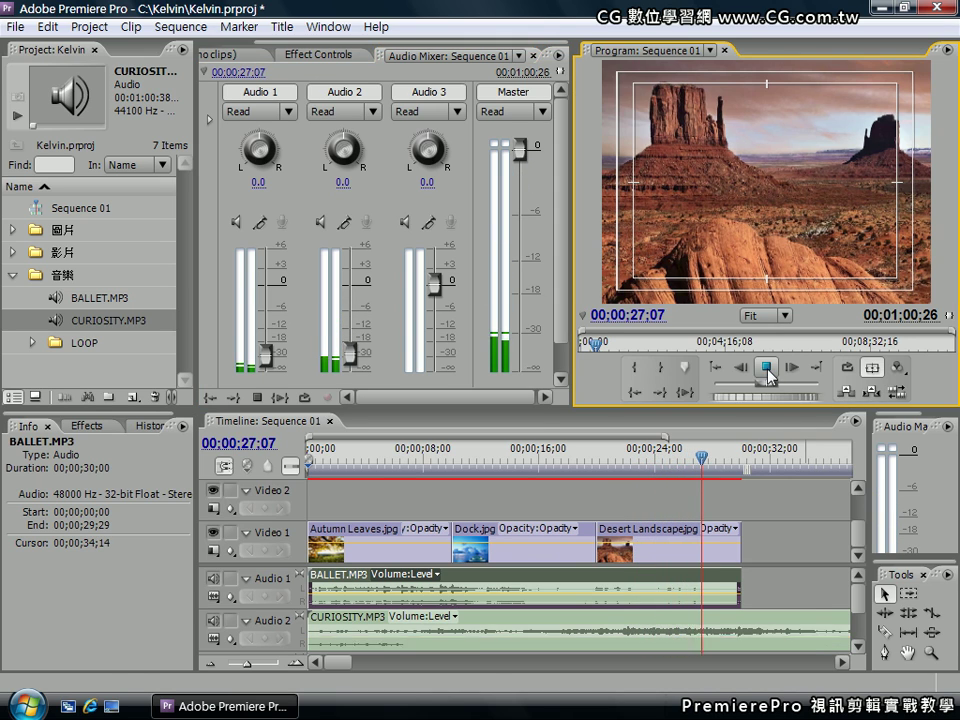
pyautogui.click(463, 512)
# Play from the start, raising Audio 2 to about -10 dB and Audio 1 to about -12 dB, with master slightly lower.
pyautogui.press('Home')
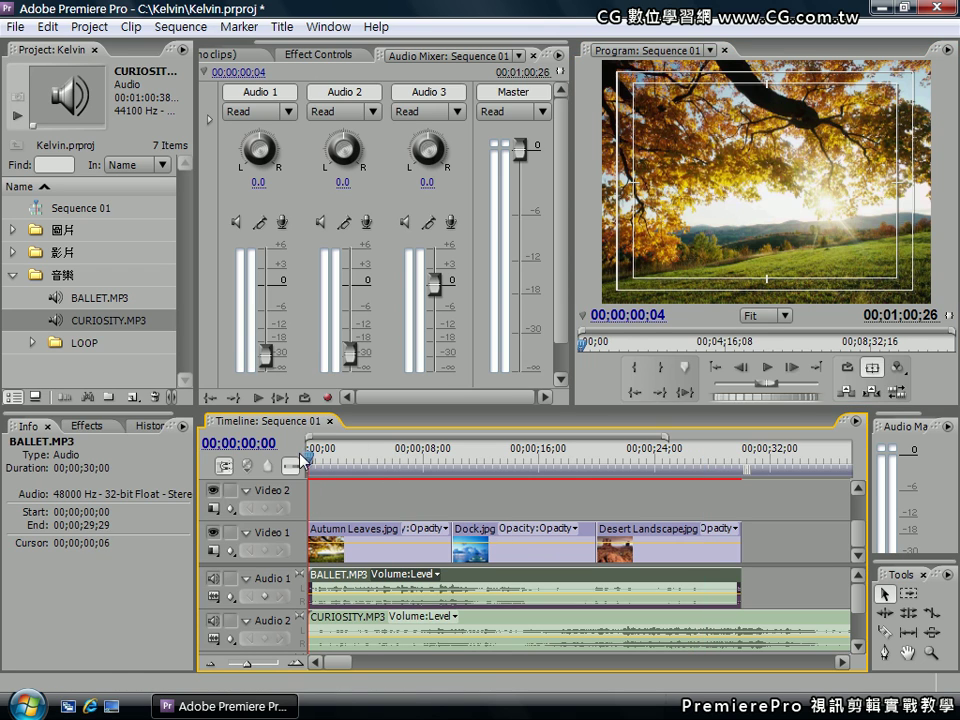
pyautogui.click(766, 368)
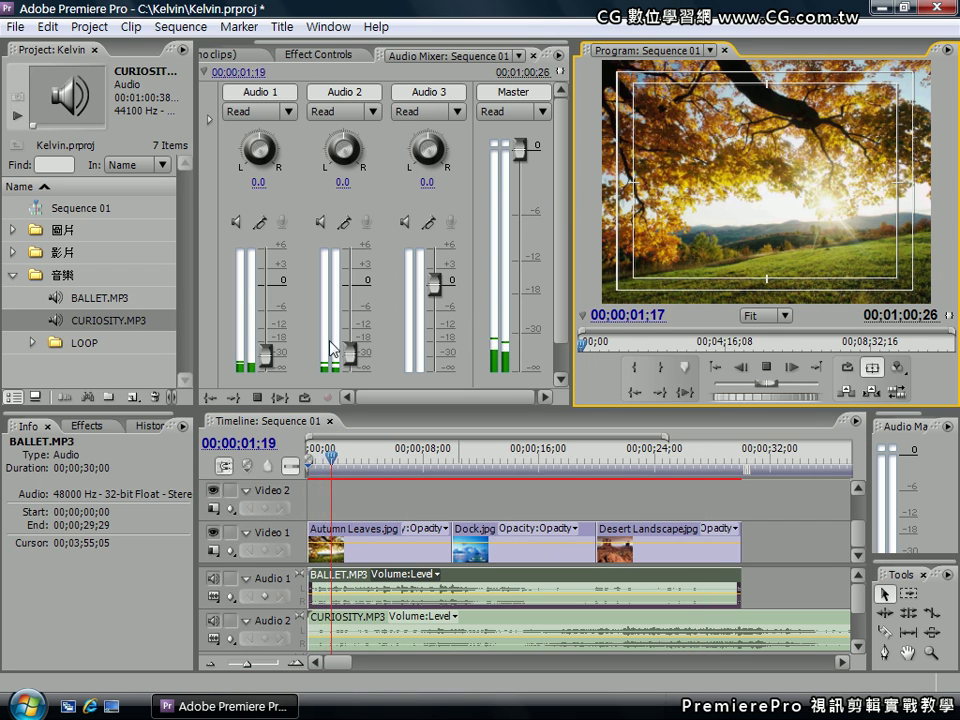
pyautogui.moveTo(350, 352); pyautogui.dragTo(350, 316)
pyautogui.moveTo(265, 355); pyautogui.dragTo(270, 332)
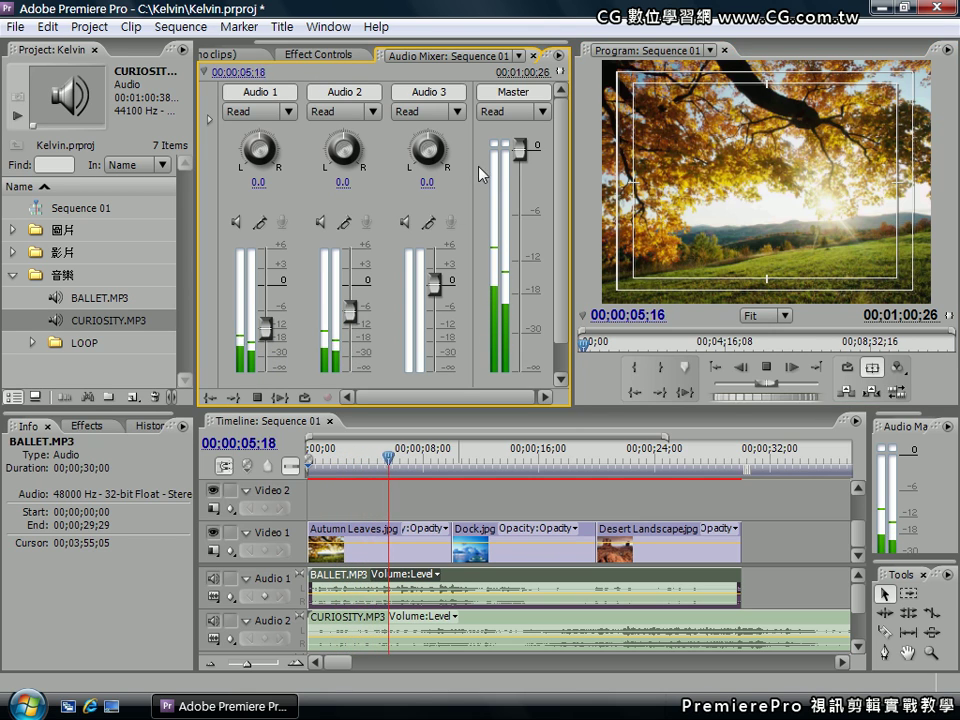
pyautogui.moveTo(520, 148); pyautogui.dragTo(521, 213)
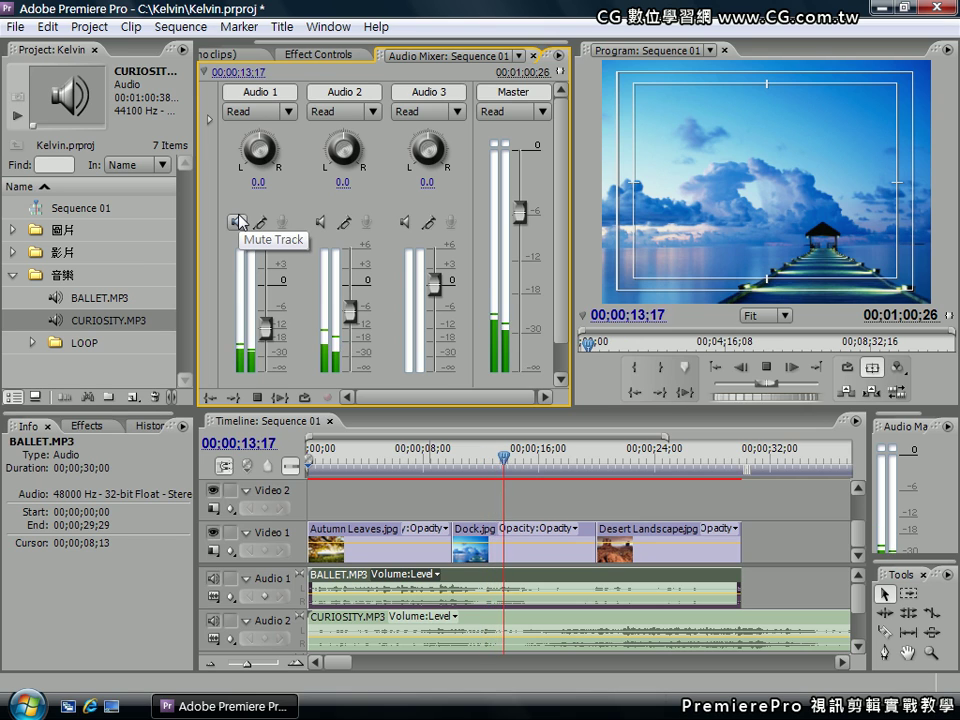
pyautogui.click(767, 369)
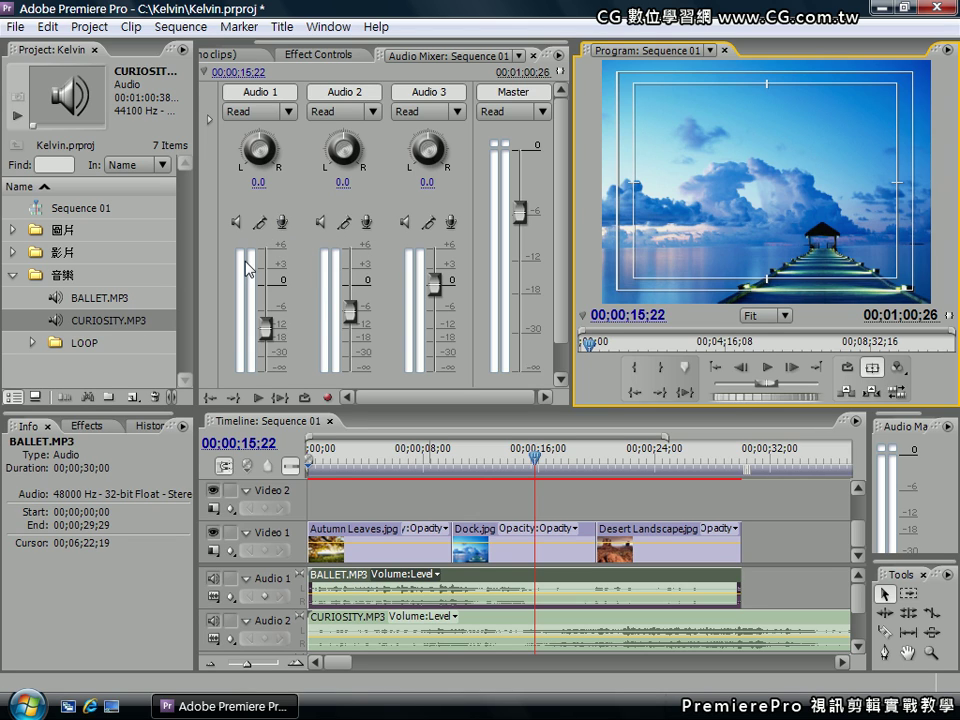
# Mute Audio 1 and play the sequence while trying its fader between about -6 and -20 dB.
pyautogui.click(236, 223)
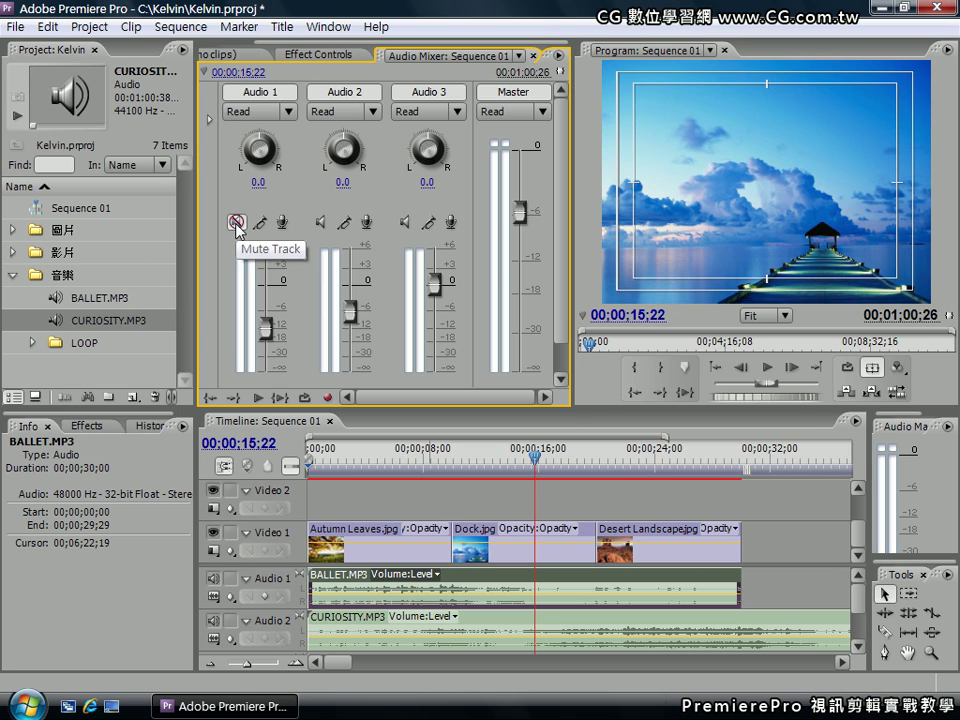
pyautogui.click(768, 368)
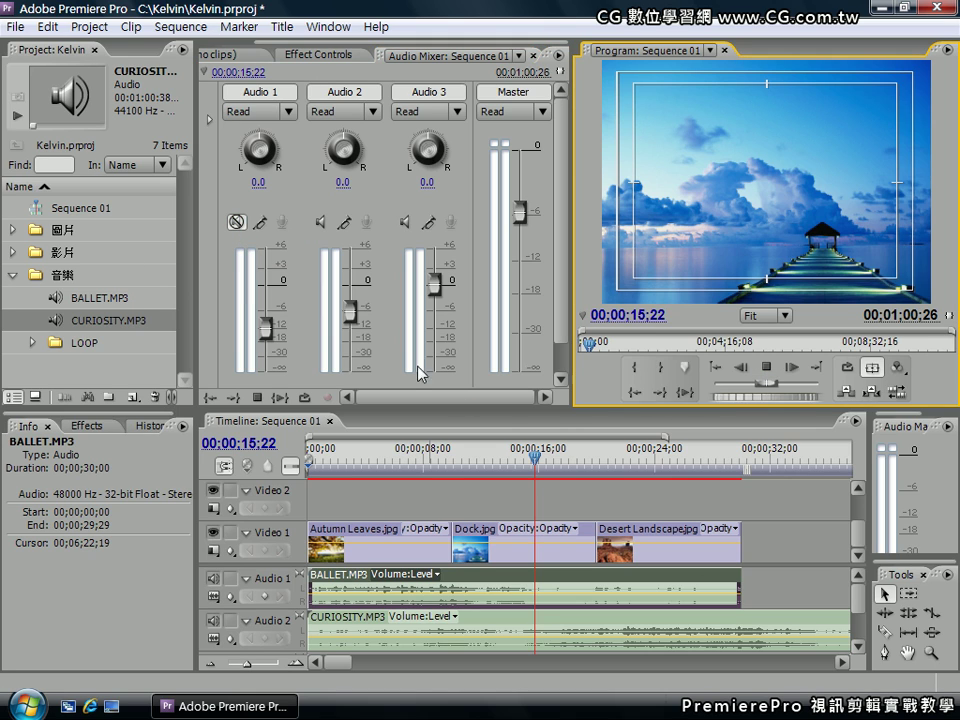
pyautogui.moveTo(265, 327)
pyautogui.mouseDown()
pyautogui.moveTo(269, 262)
pyautogui.moveTo(266, 342)
pyautogui.mouseUp()
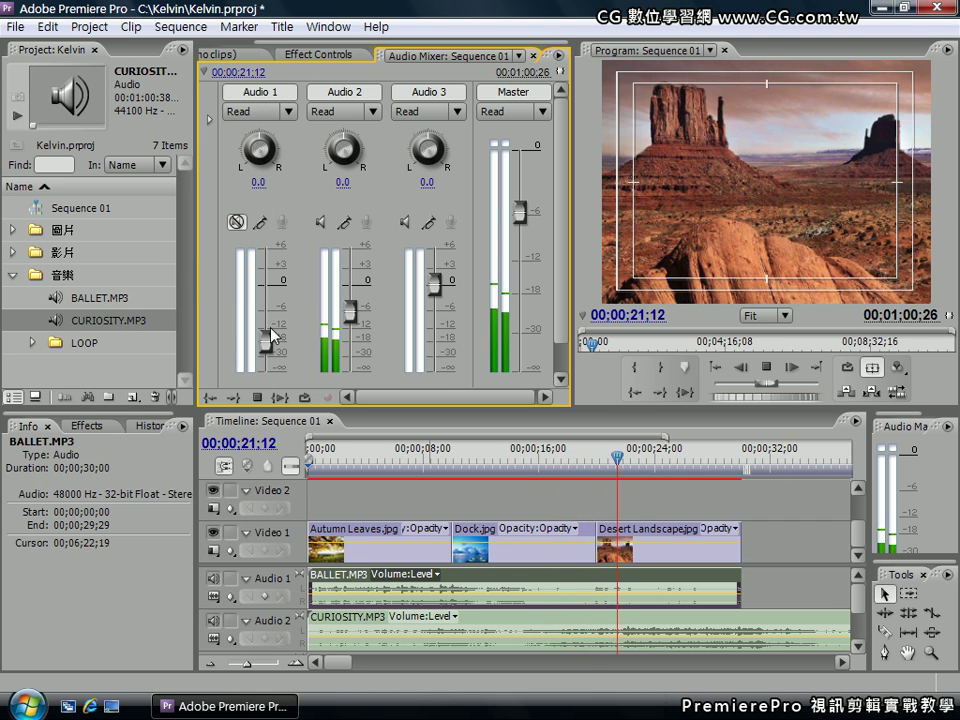
pyautogui.moveTo(266, 342); pyautogui.dragTo(268, 307)
pyautogui.moveTo(268, 256); pyautogui.dragTo(268, 346)
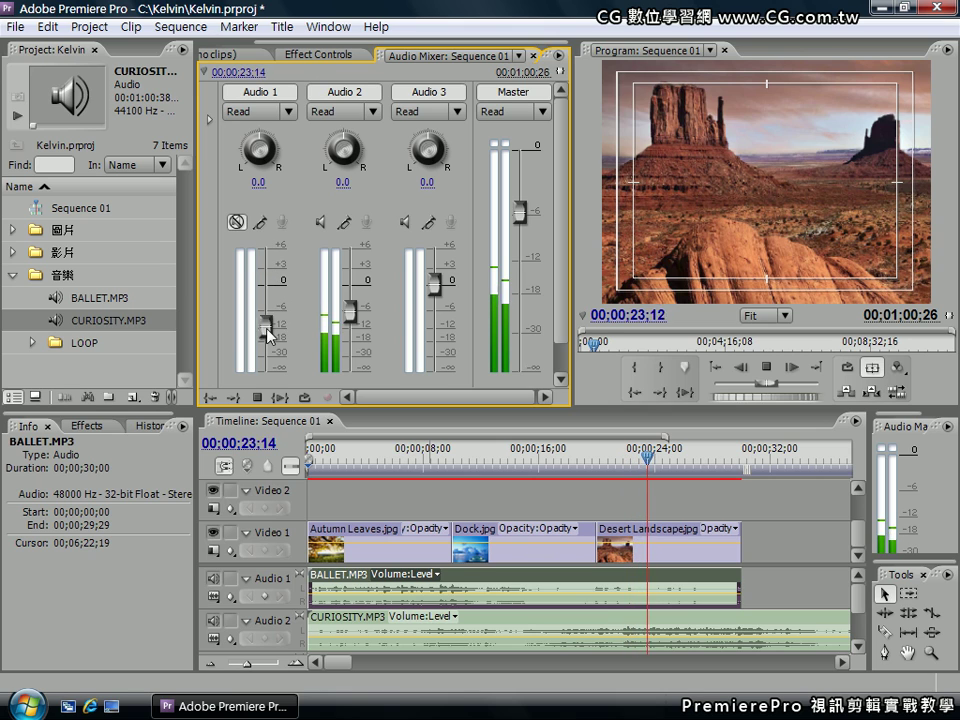
# Unmute Audio 1 with its level near -6 dB, then stop and return the playhead to the start.
pyautogui.click(236, 221)
pyautogui.moveTo(268, 342); pyautogui.dragTo(266, 308)
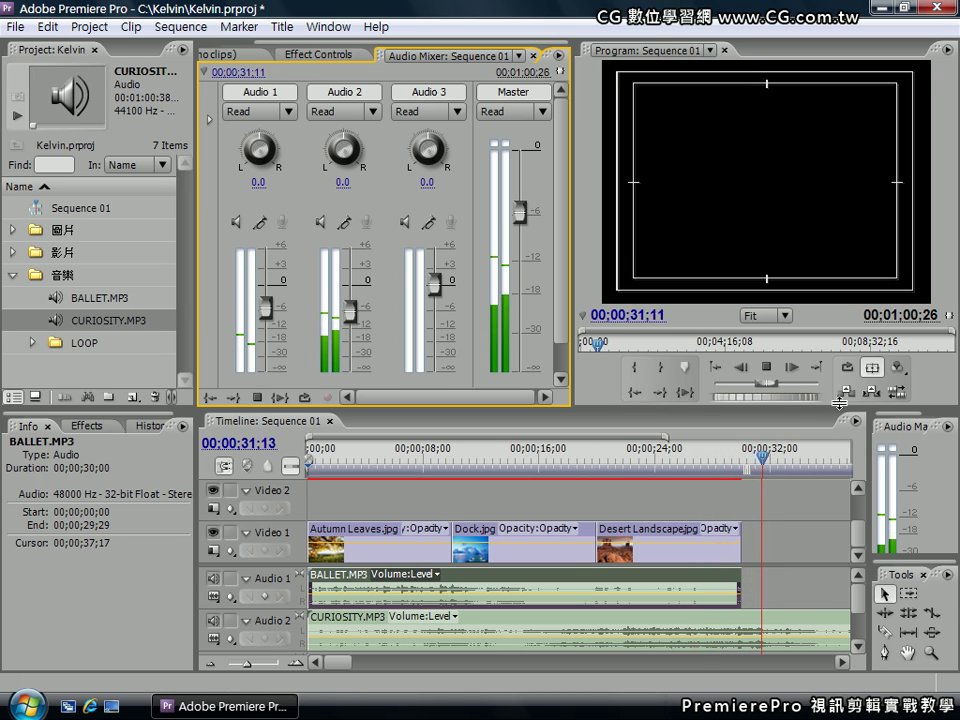
pyautogui.click(767, 368)
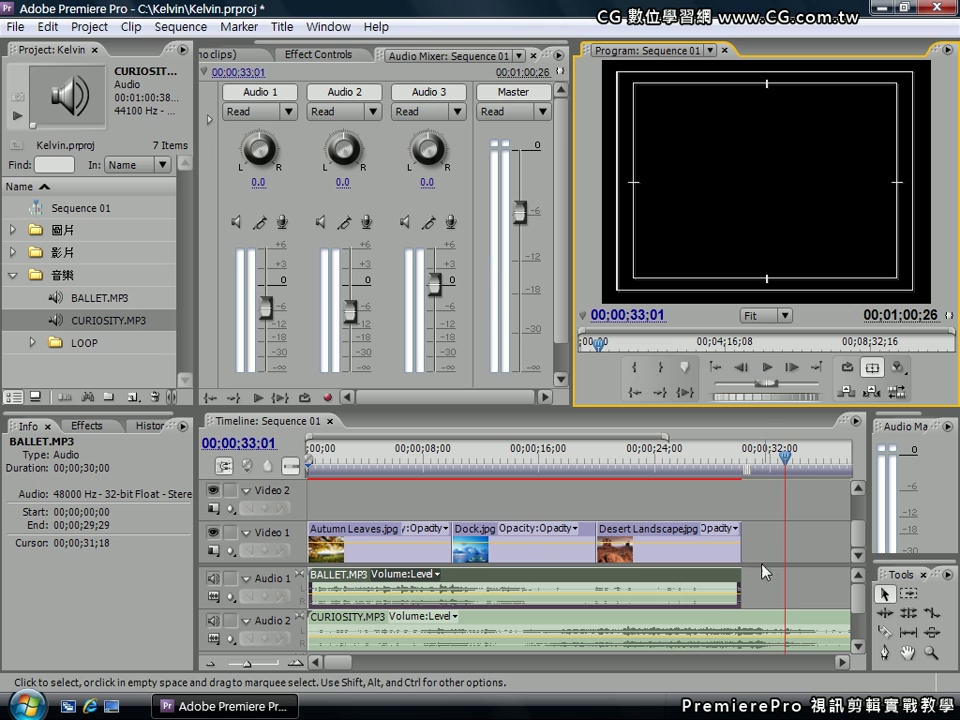
pyautogui.click(310, 460)
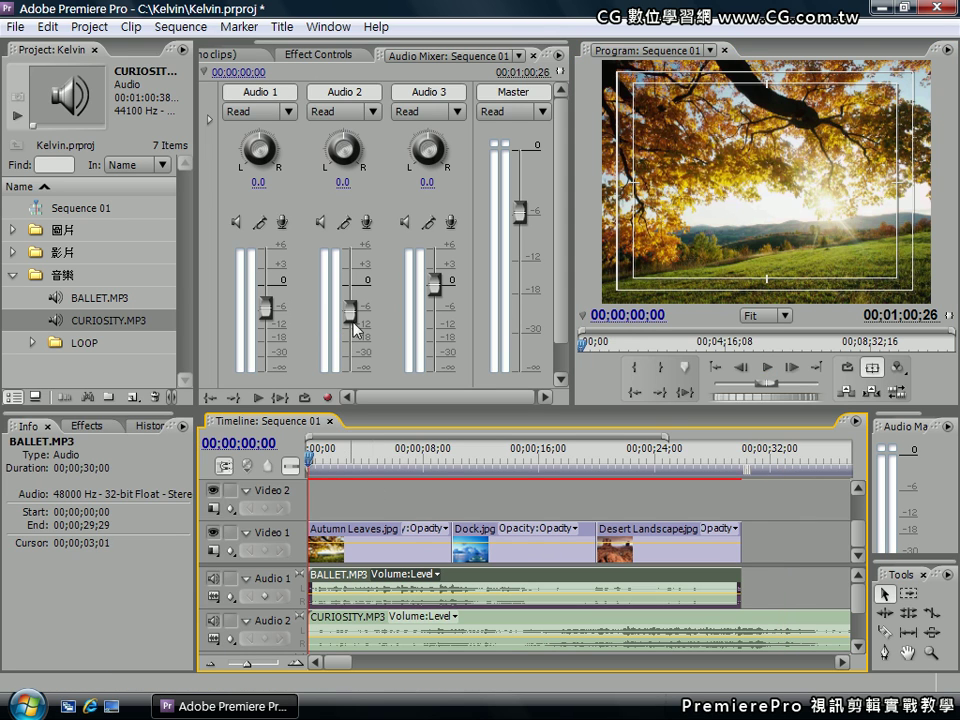
# Play the sequence, solo Audio 2 and push its fader up to about +3 dB.
pyautogui.click(767, 368)
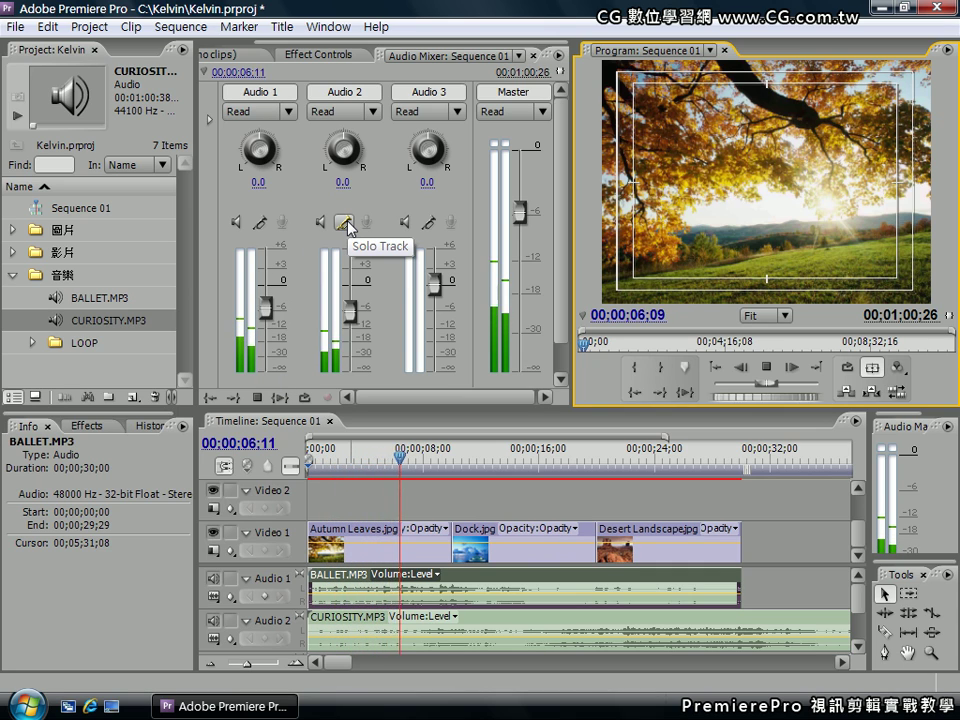
pyautogui.click(347, 226)
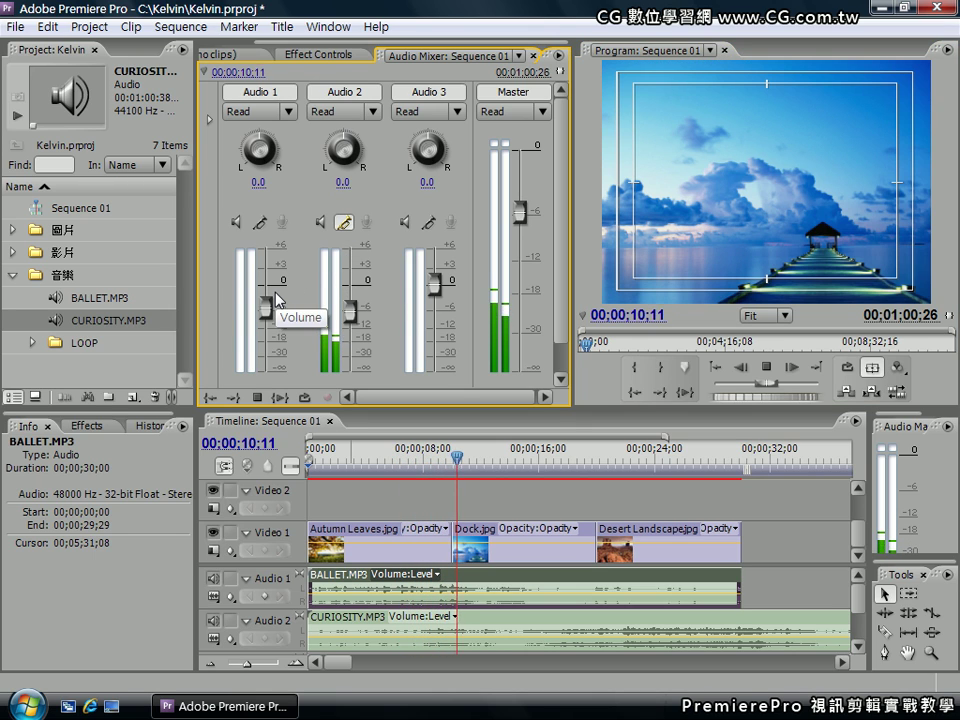
pyautogui.moveTo(349, 313); pyautogui.dragTo(352, 270)
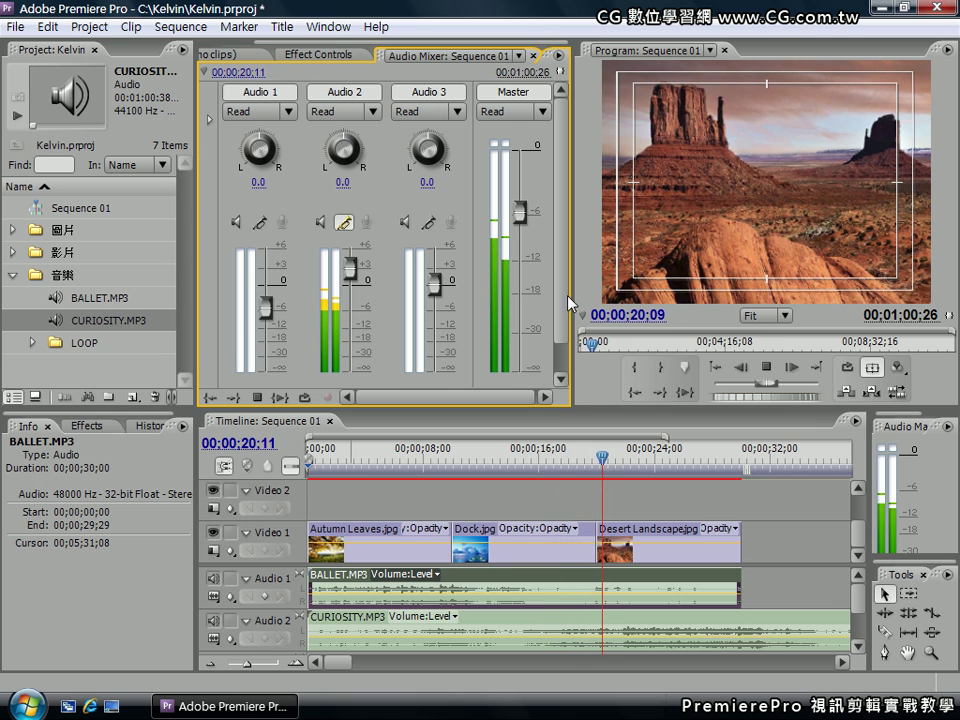
pyautogui.click(767, 367)
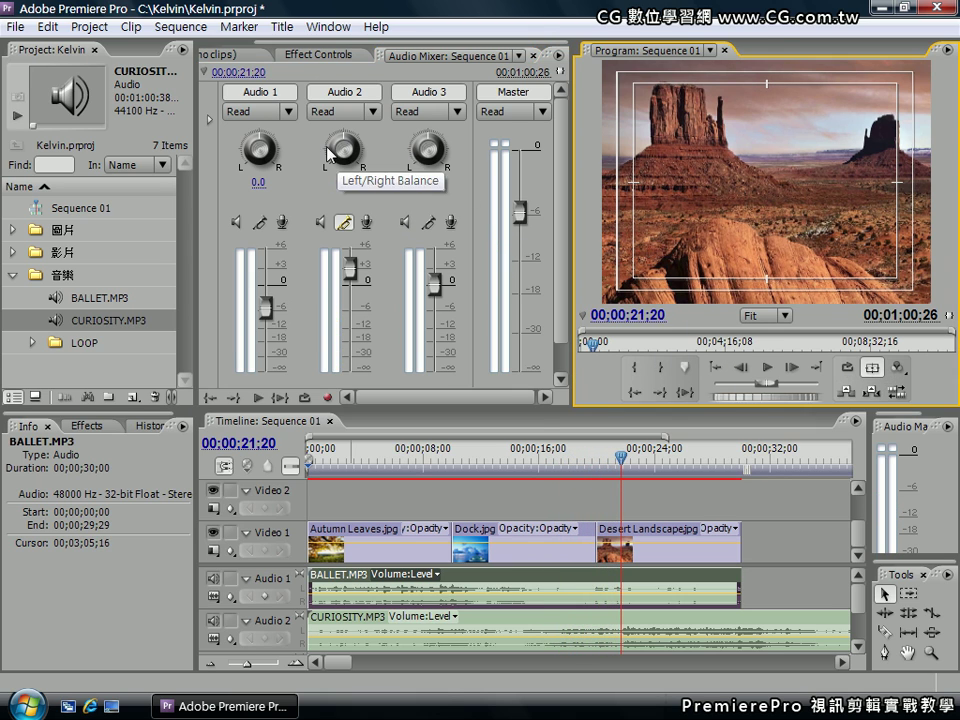
pyautogui.moveTo(341, 146); pyautogui.dragTo(365, 166)
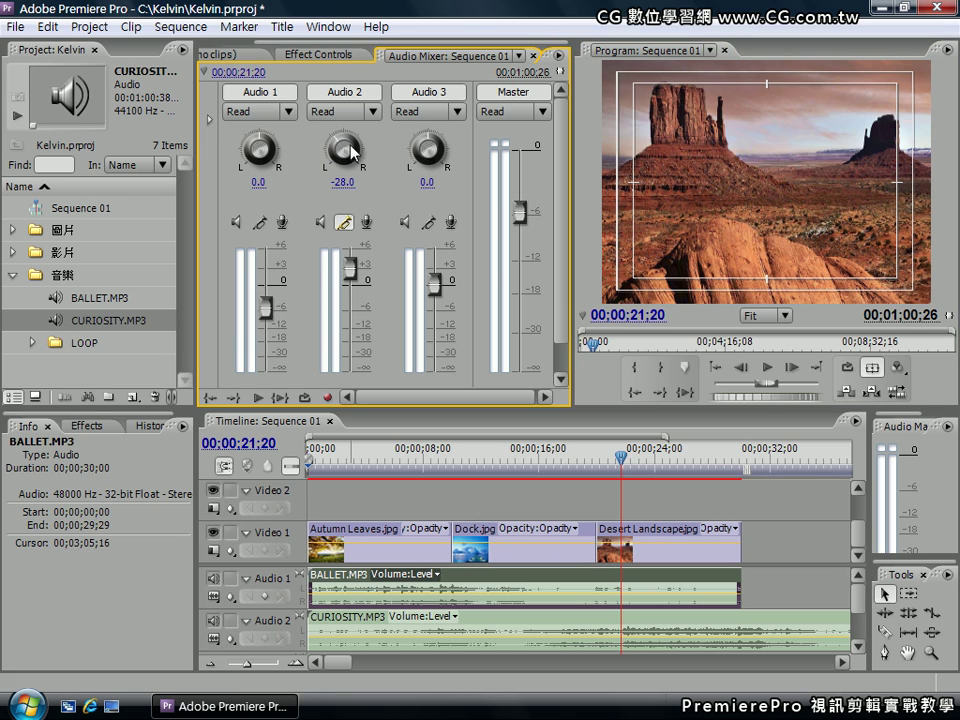
pyautogui.moveTo(341, 146); pyautogui.dragTo(361, 150)
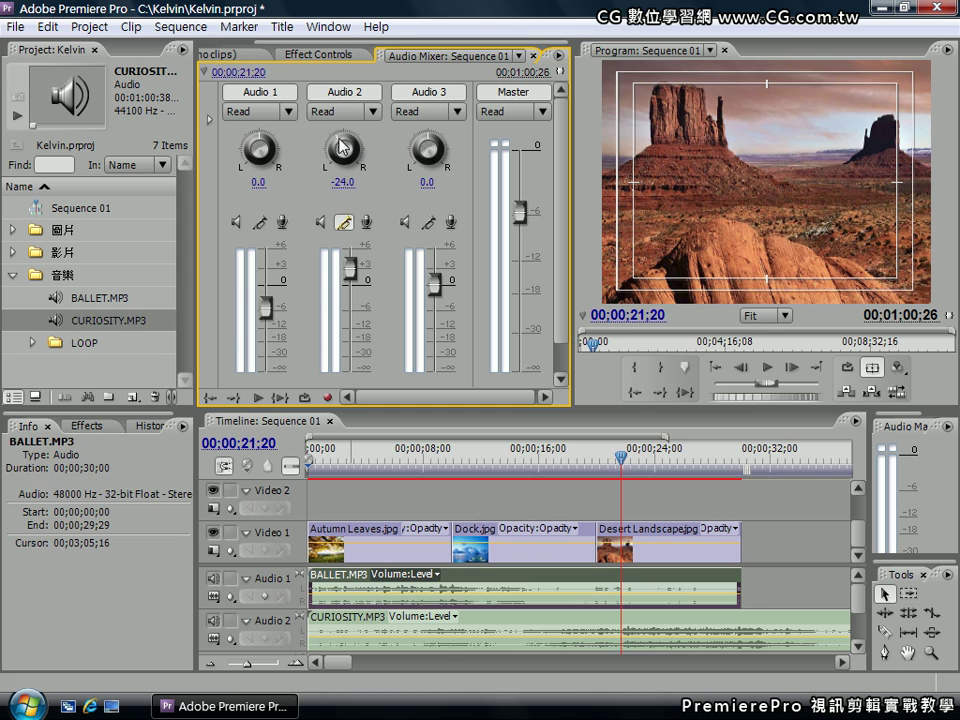